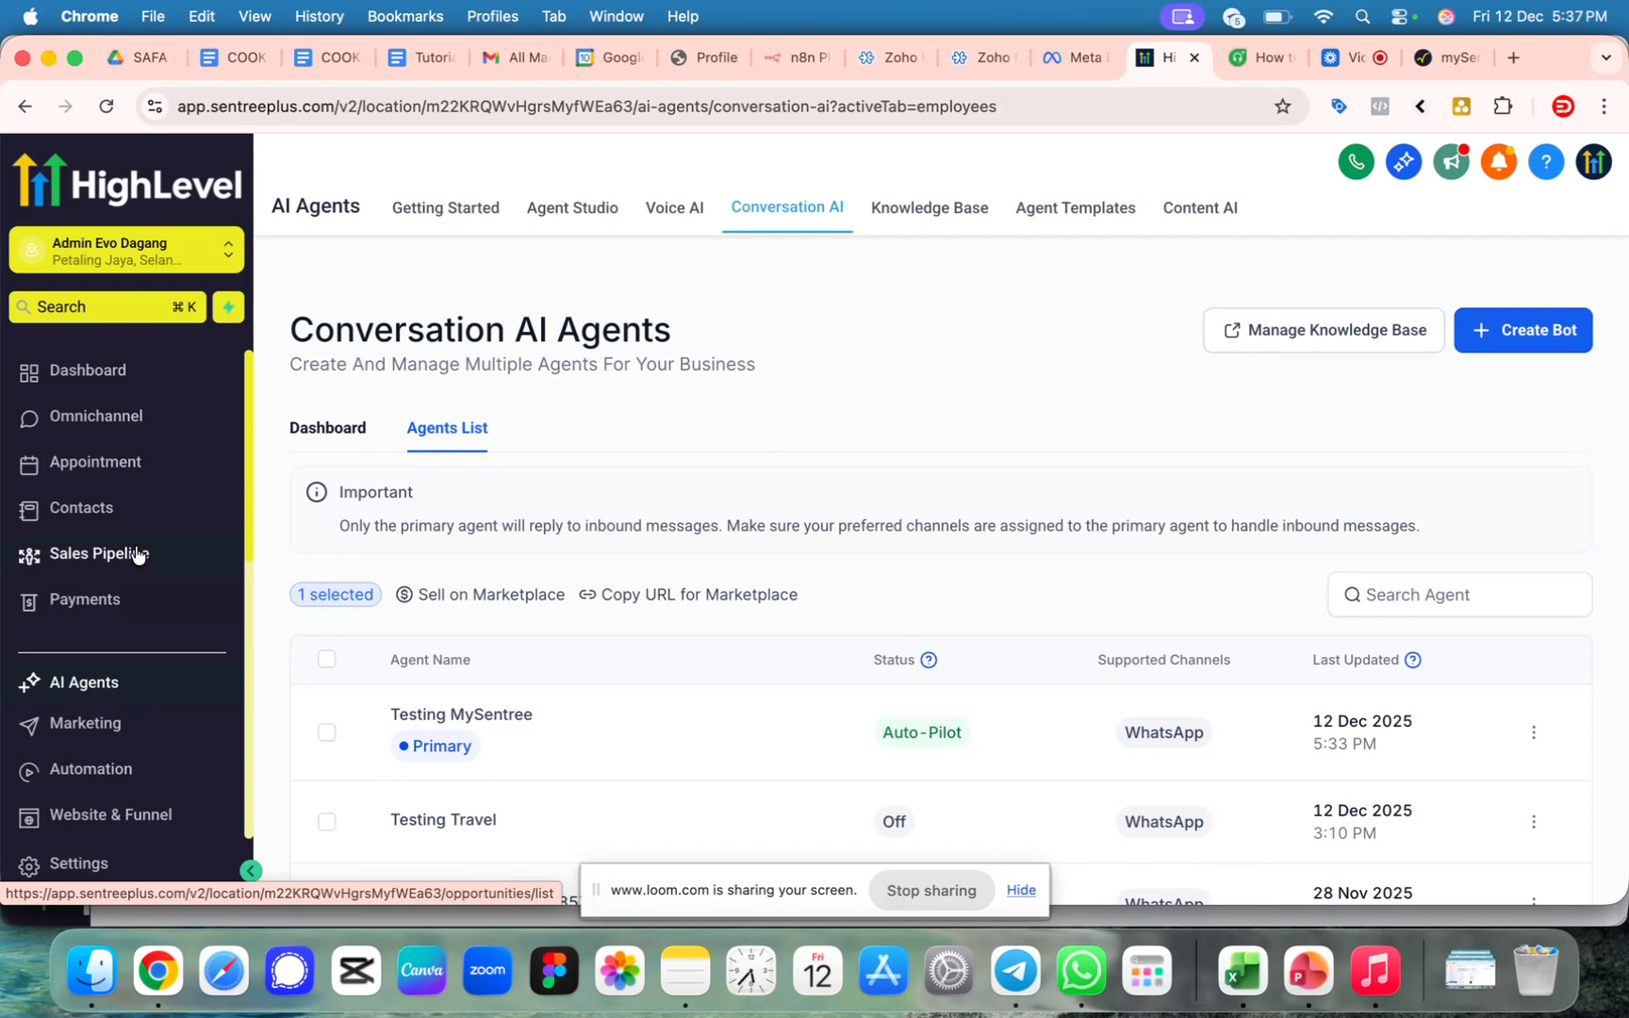
# Go to the Automation workflows, dismiss the AI Builder notice and create a new workflow from scratch.
pyautogui.scroll(-1, 148, 701)
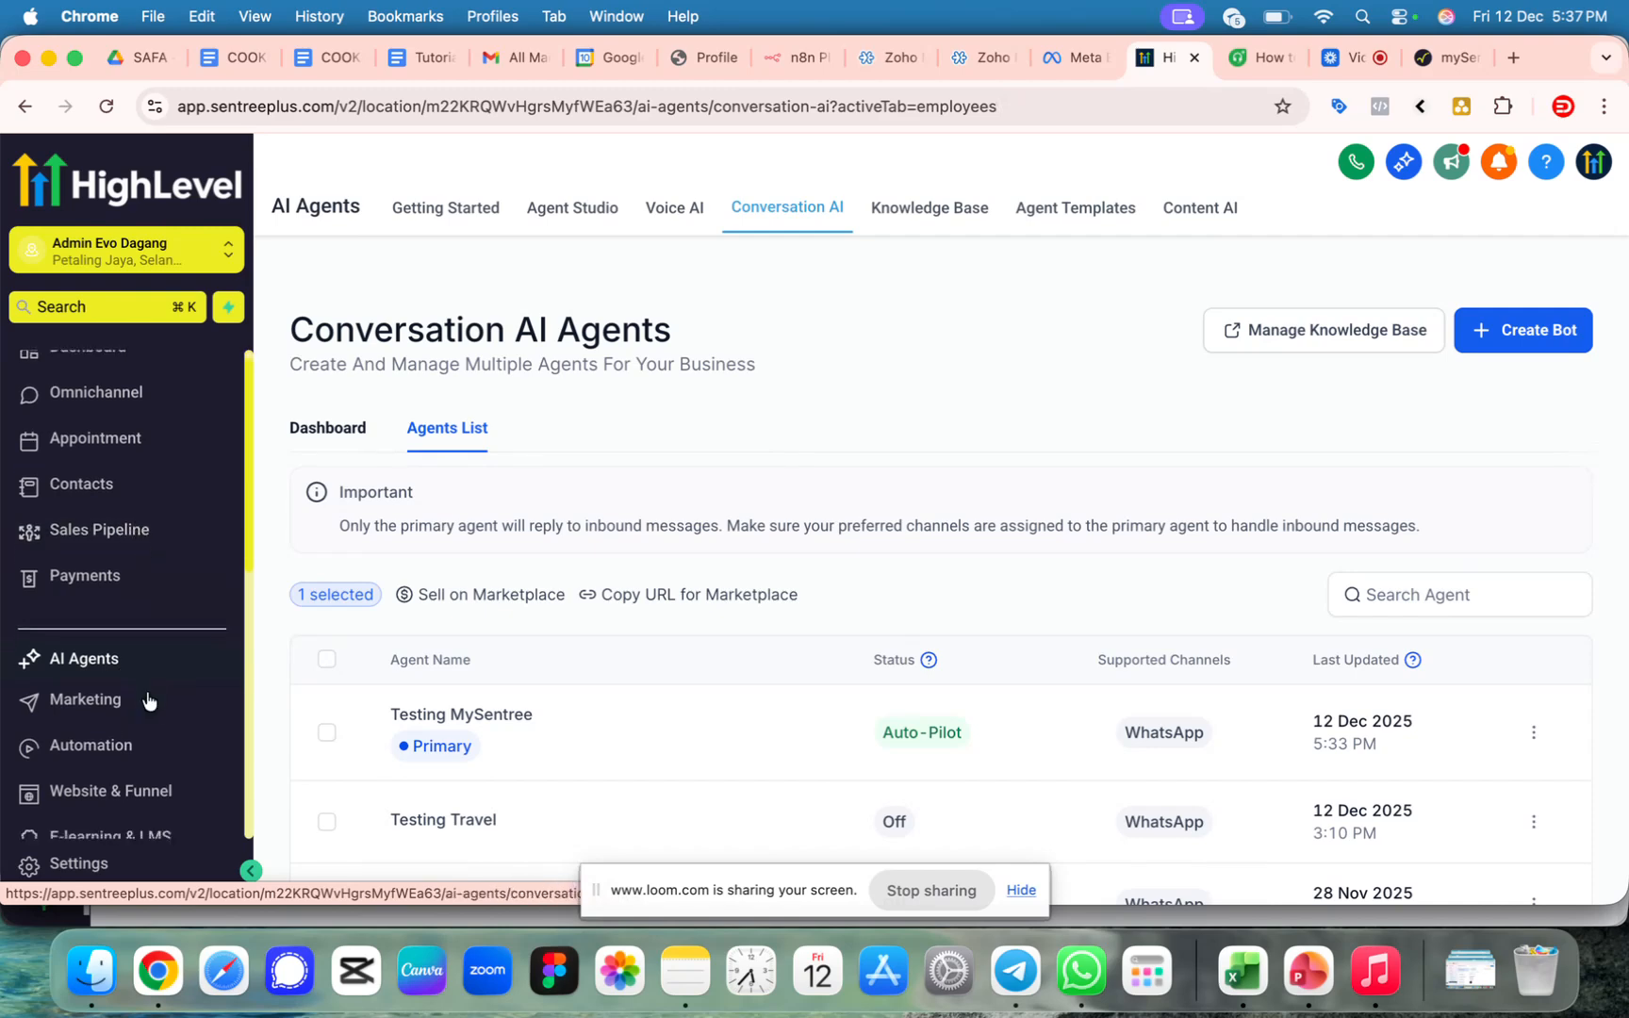
pyautogui.scroll(1, 147, 700)
pyautogui.scroll(-5, 142, 698)
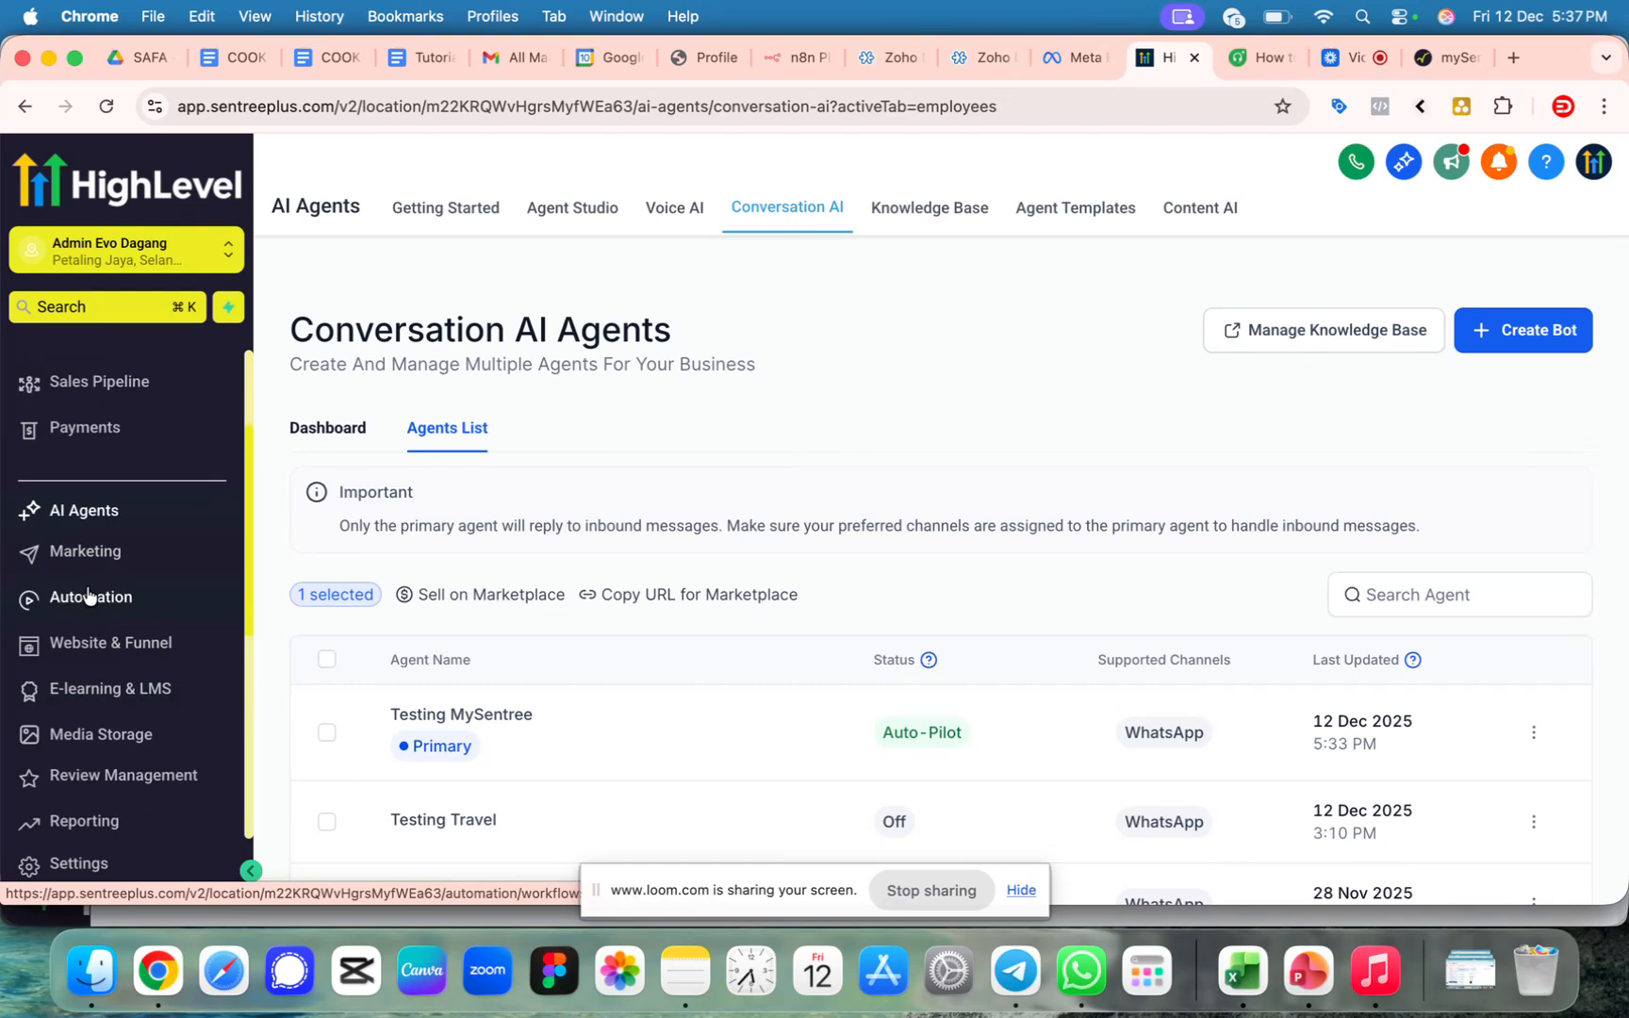
pyautogui.click(89, 596)
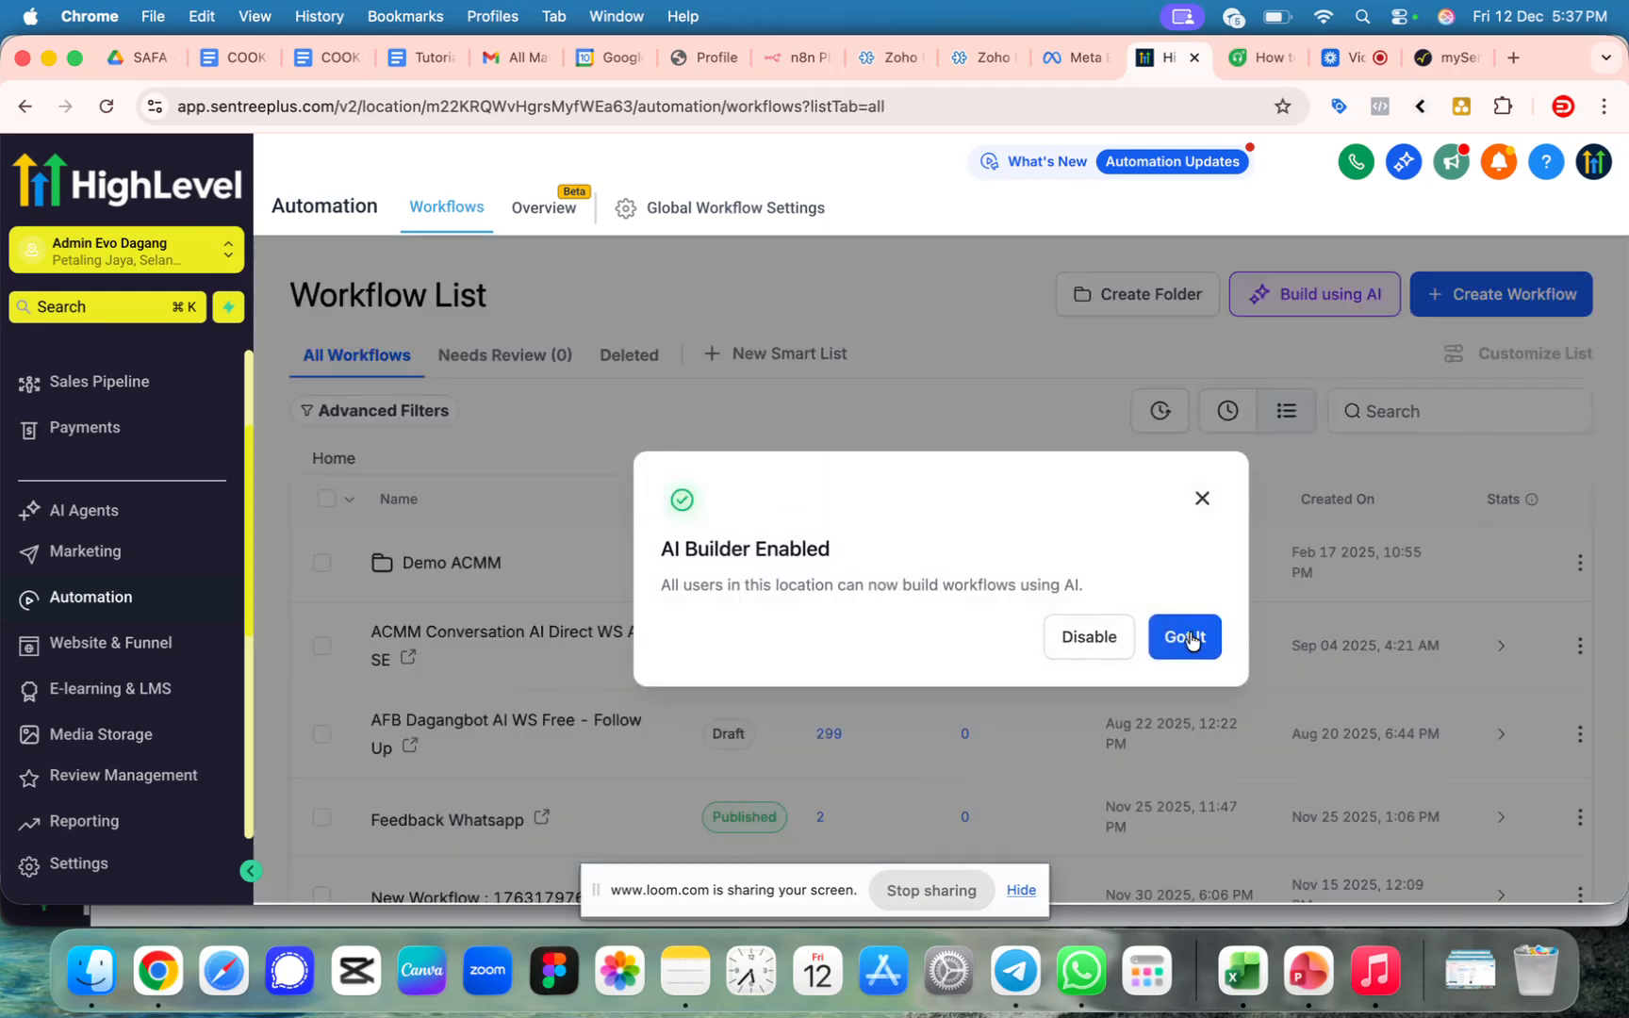
pyautogui.click(1191, 638)
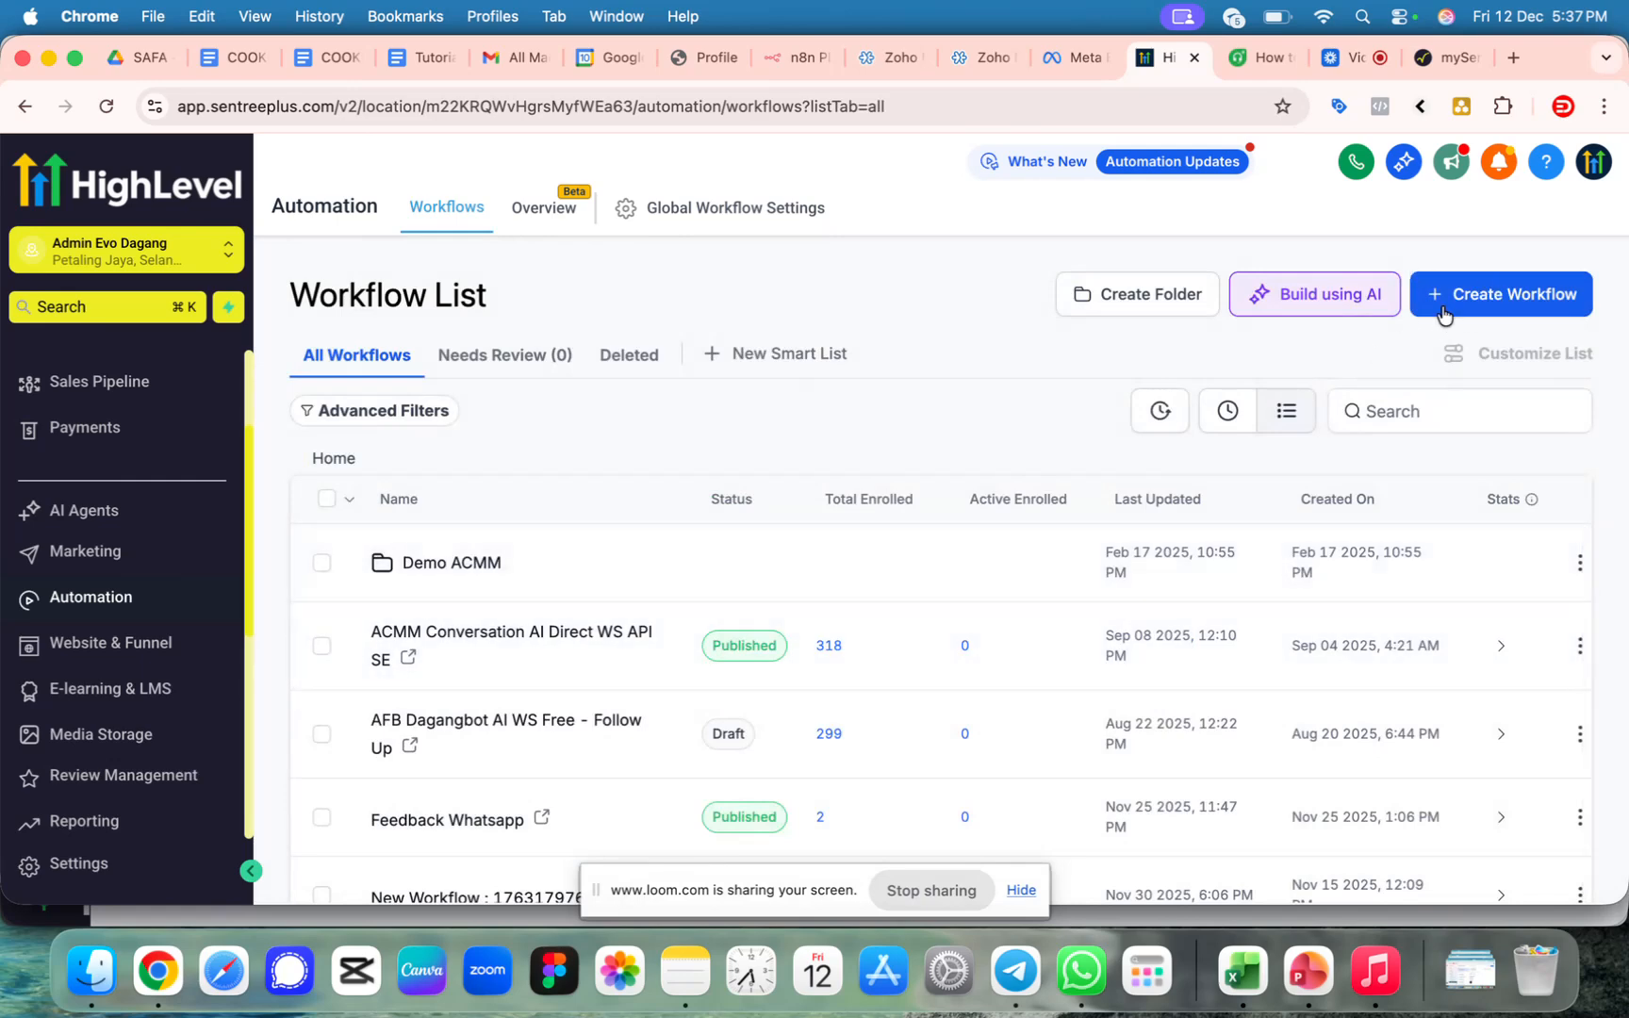
pyautogui.click(1498, 288)
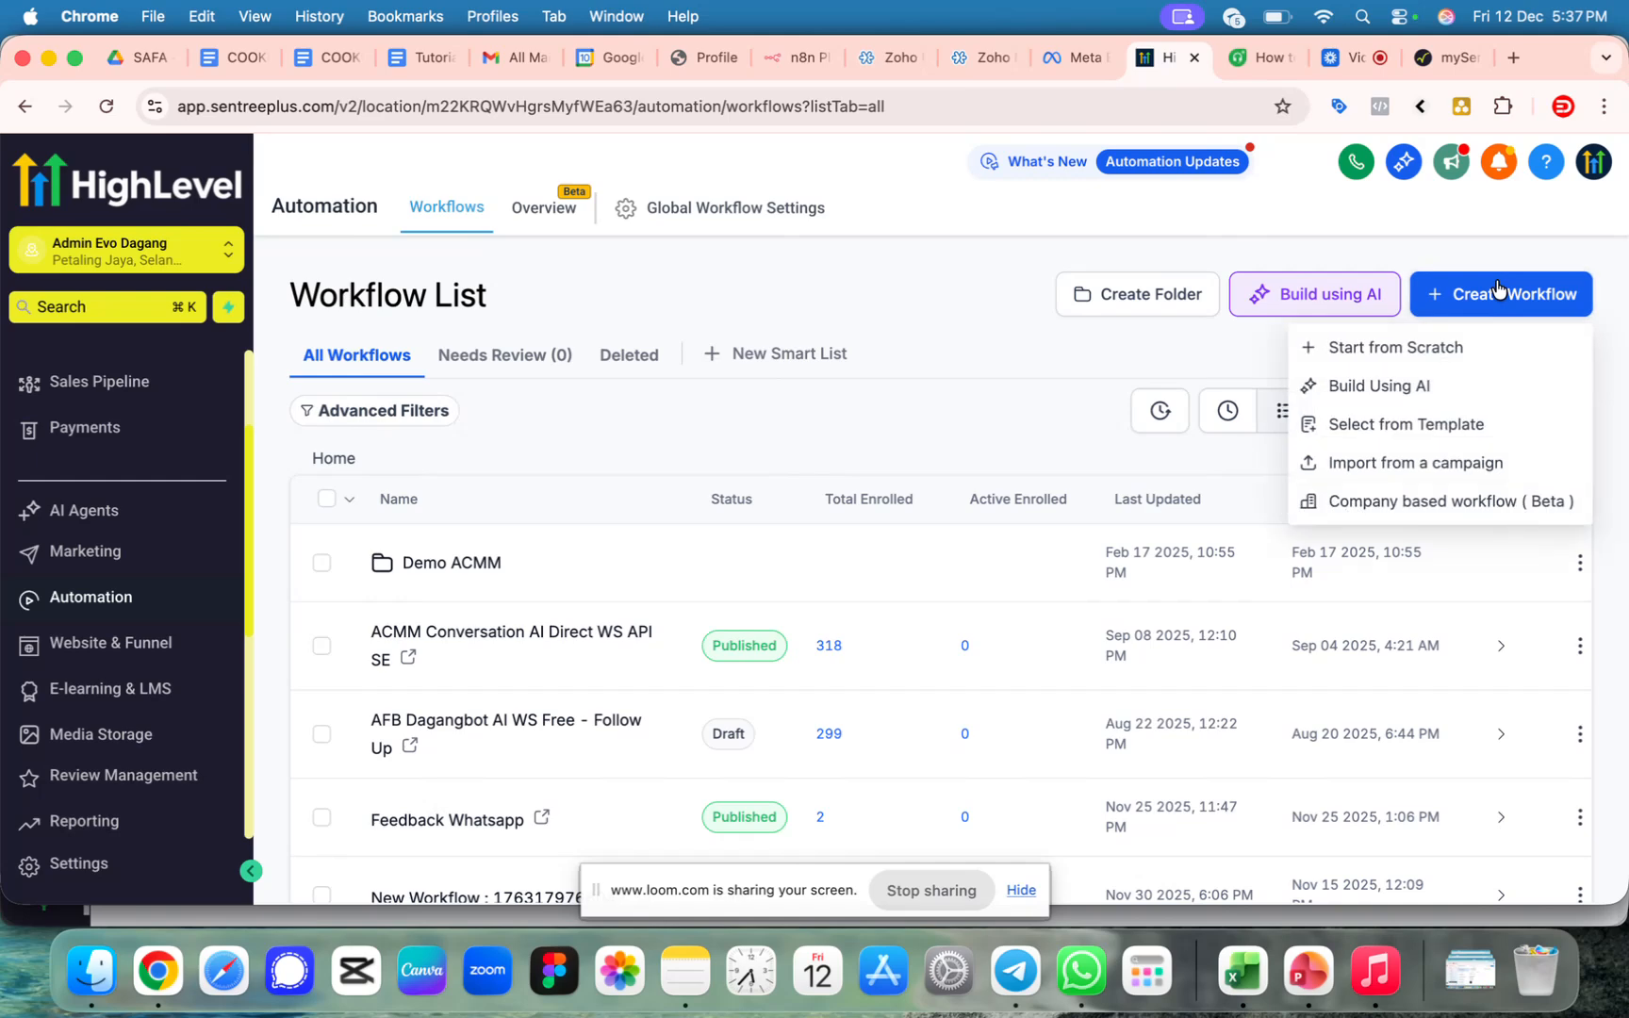
pyautogui.click(1411, 360)
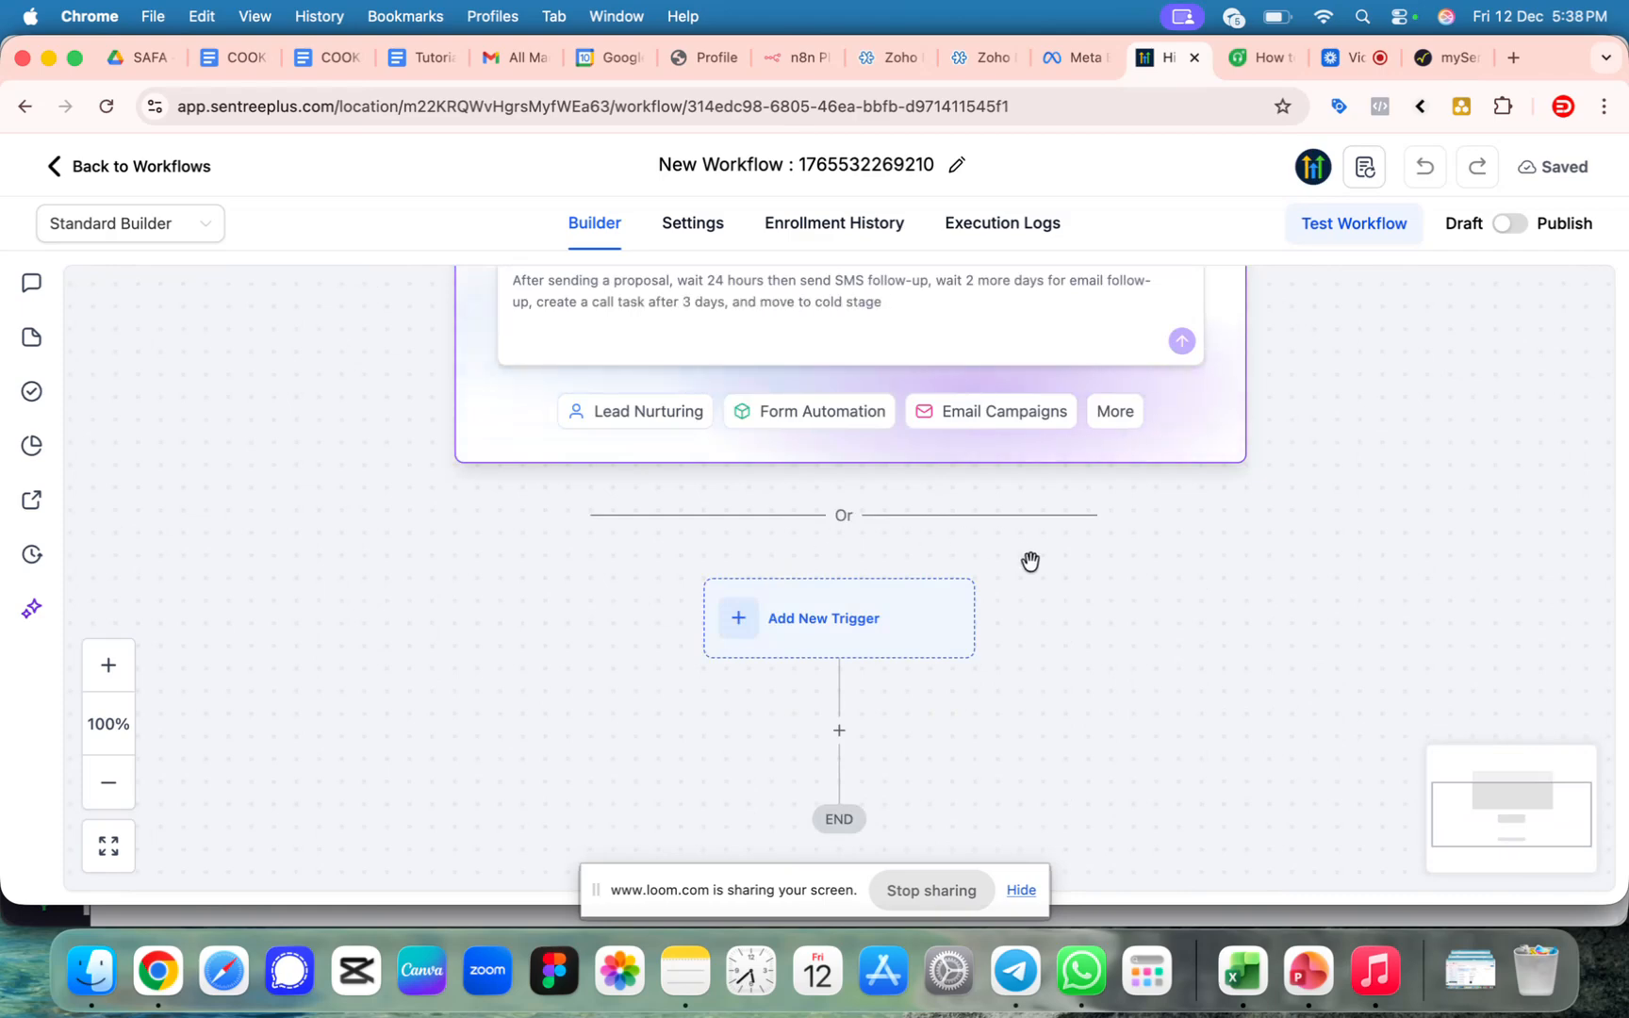
# Search the triggers for "customer" and add the Customer Replied trigger to the workflow.
pyautogui.scroll(-3, 1026, 551)
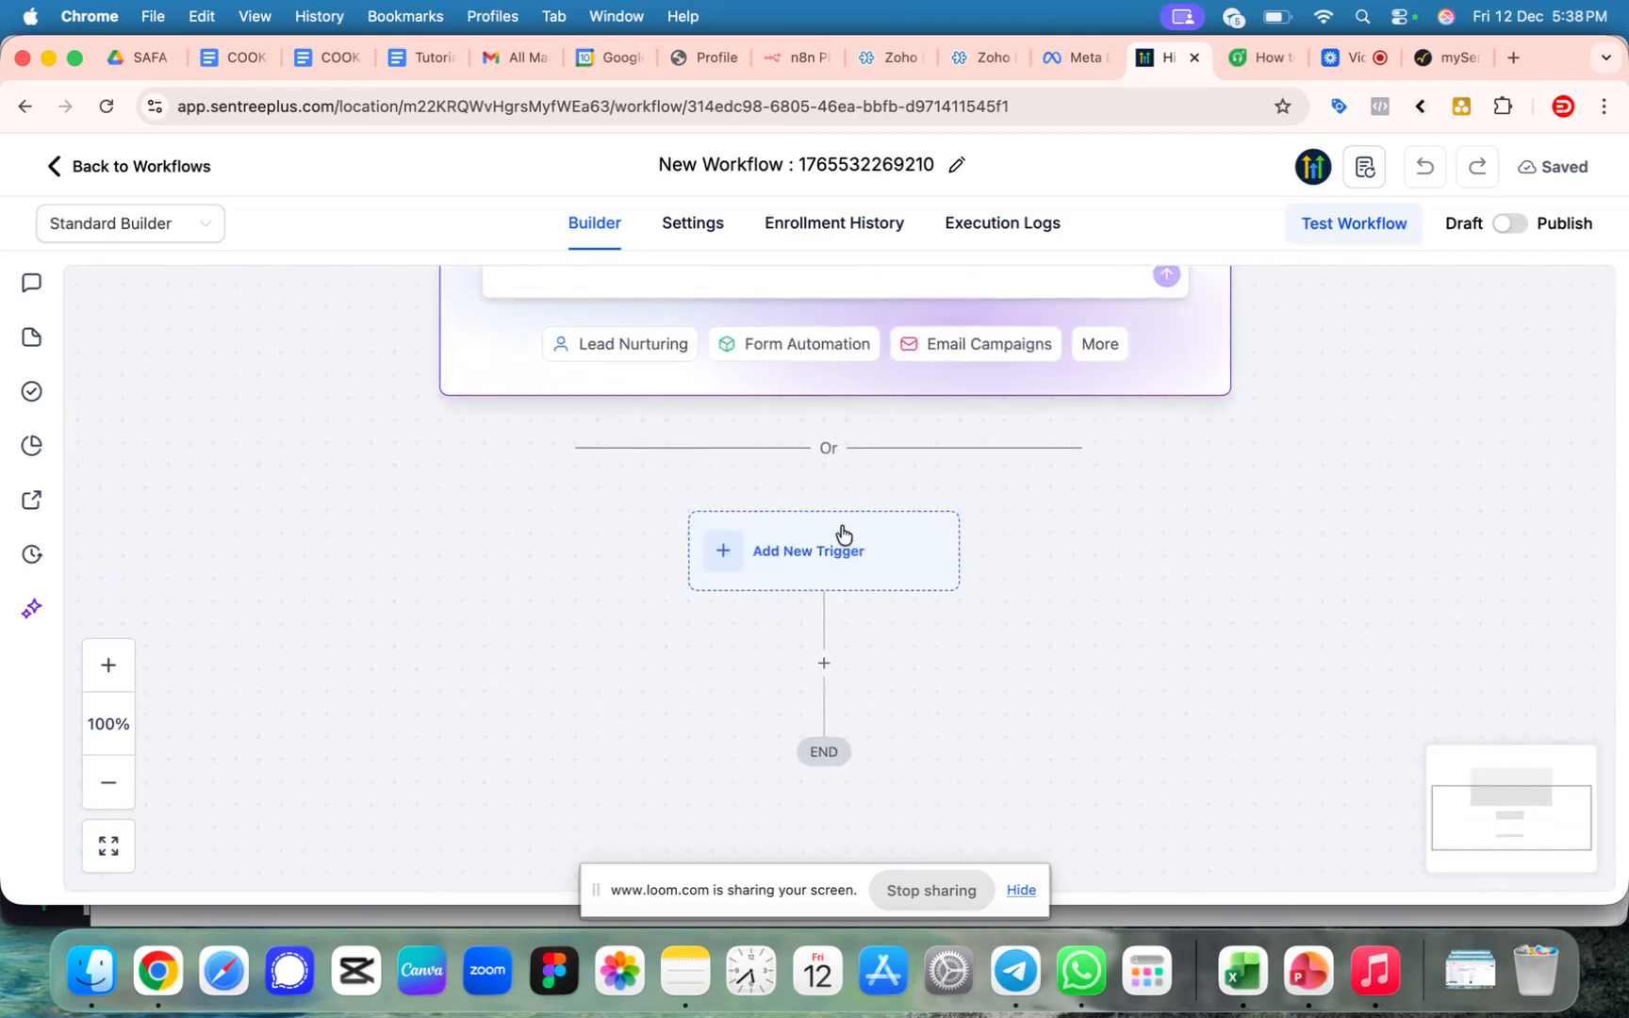
pyautogui.click(778, 556)
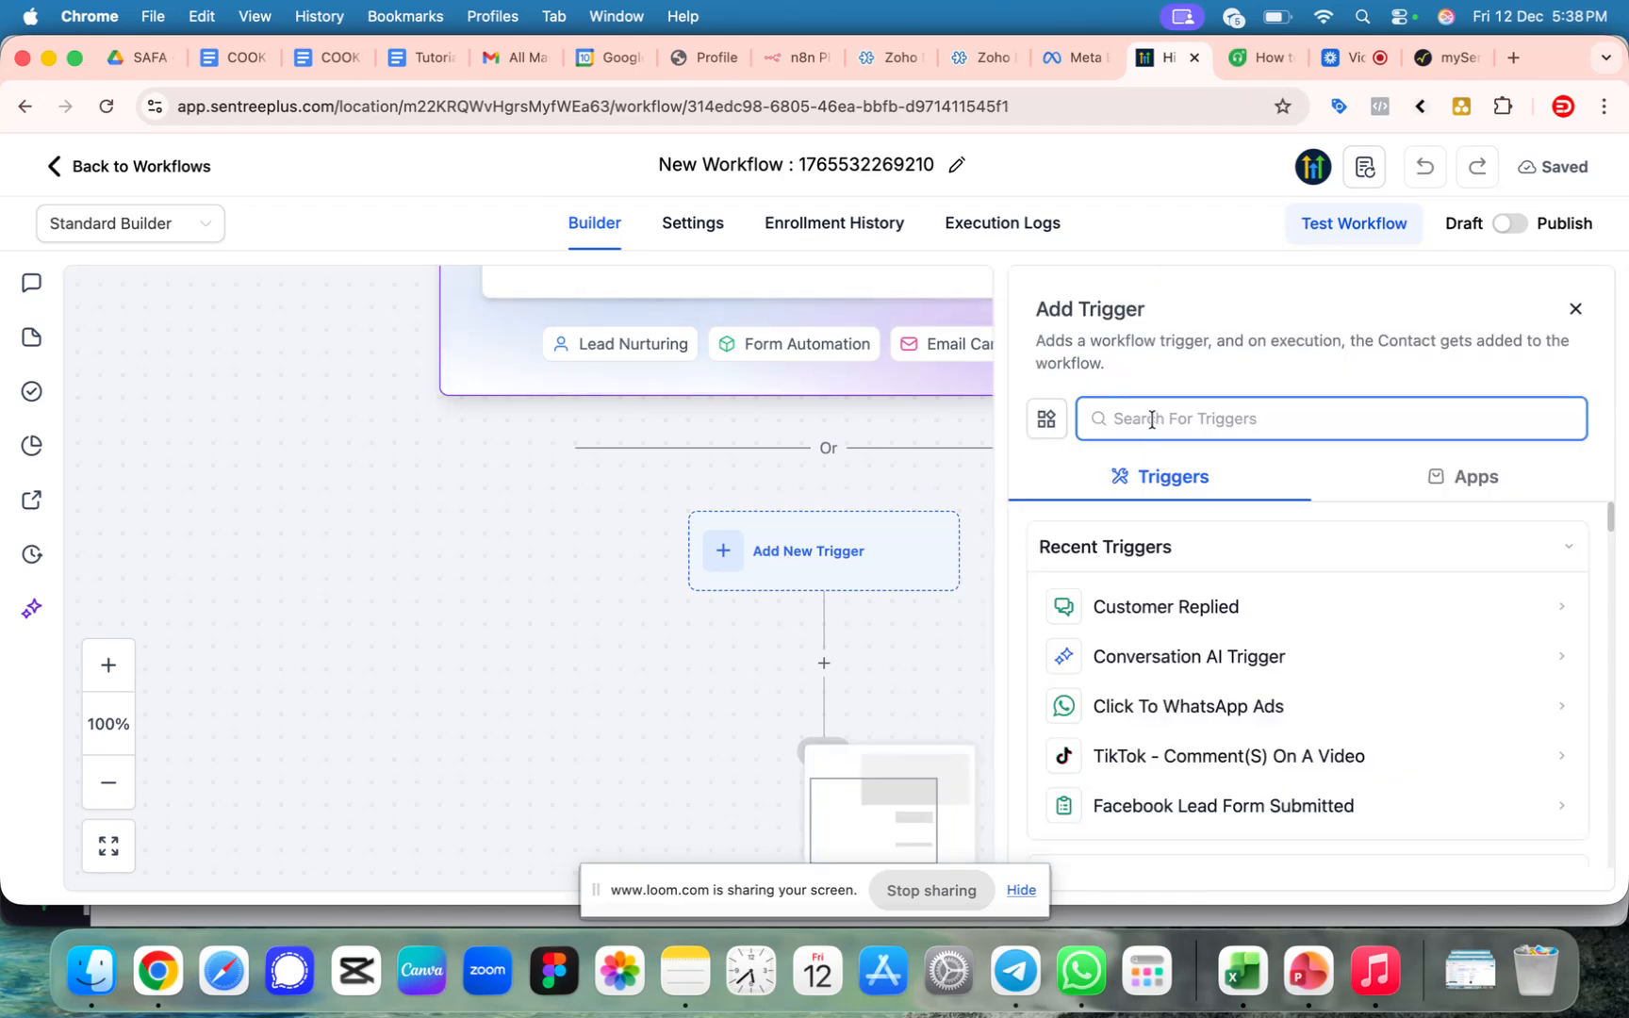
pyautogui.write('customer')
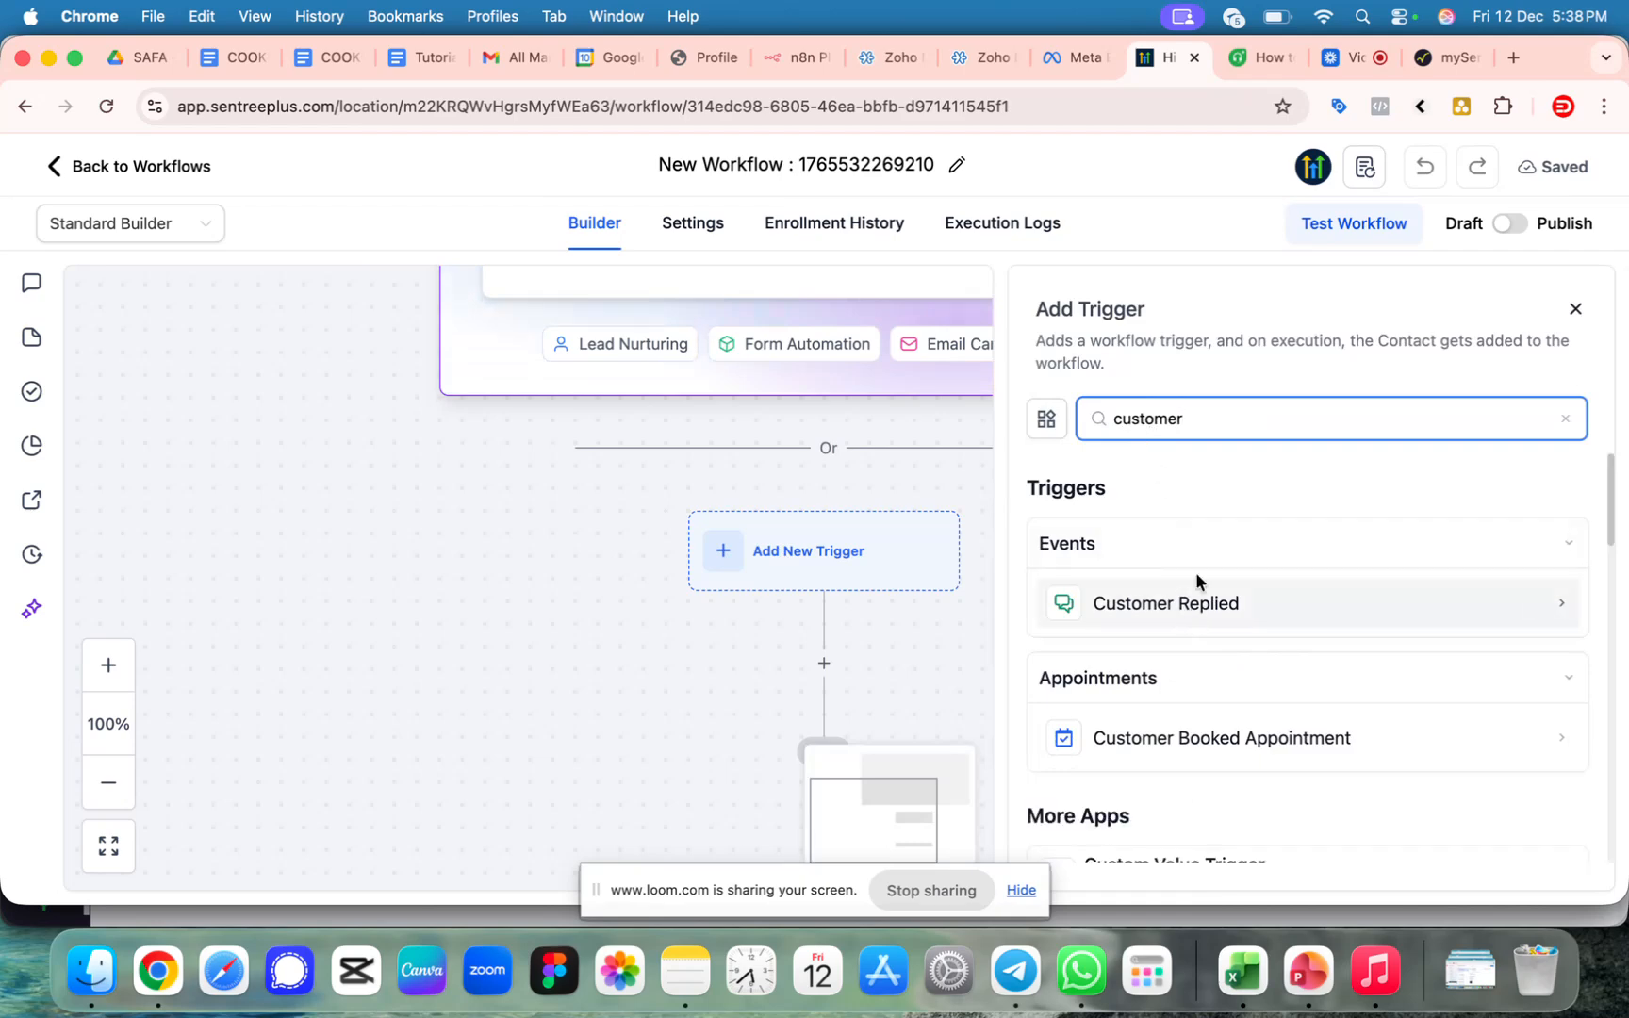
pyautogui.click(1176, 624)
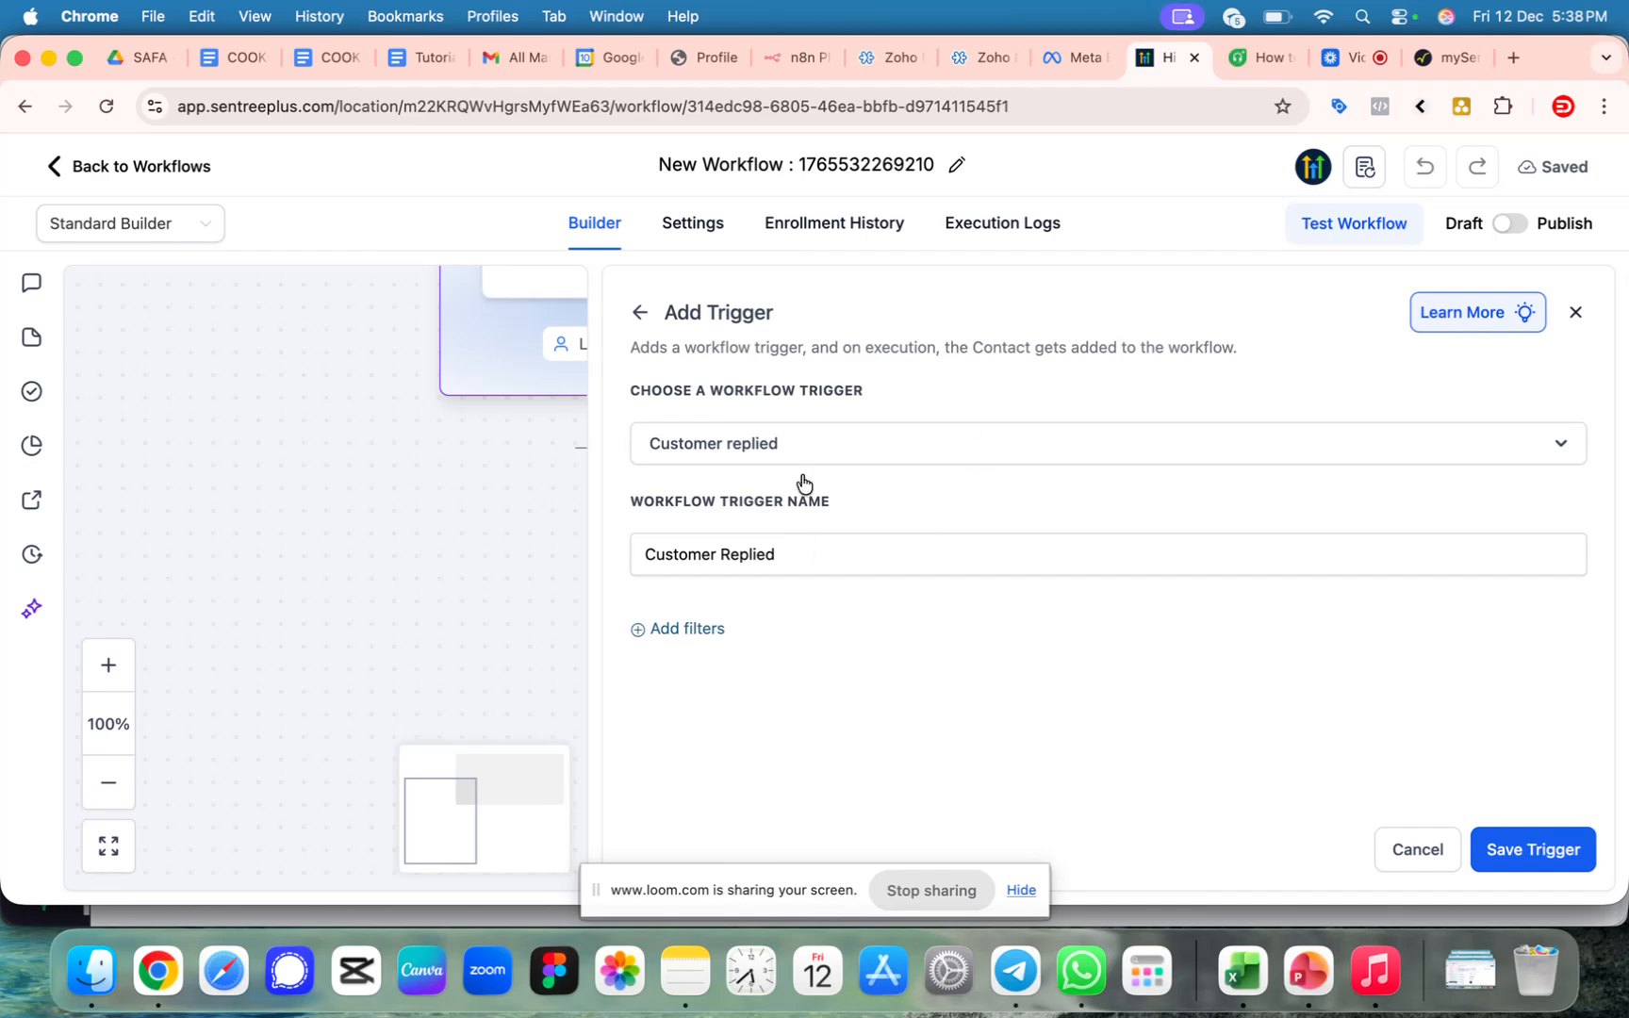
# Add a Reply channel filter to the Customer Replied trigger and set it to WhatsApp.
pyautogui.click(688, 631)
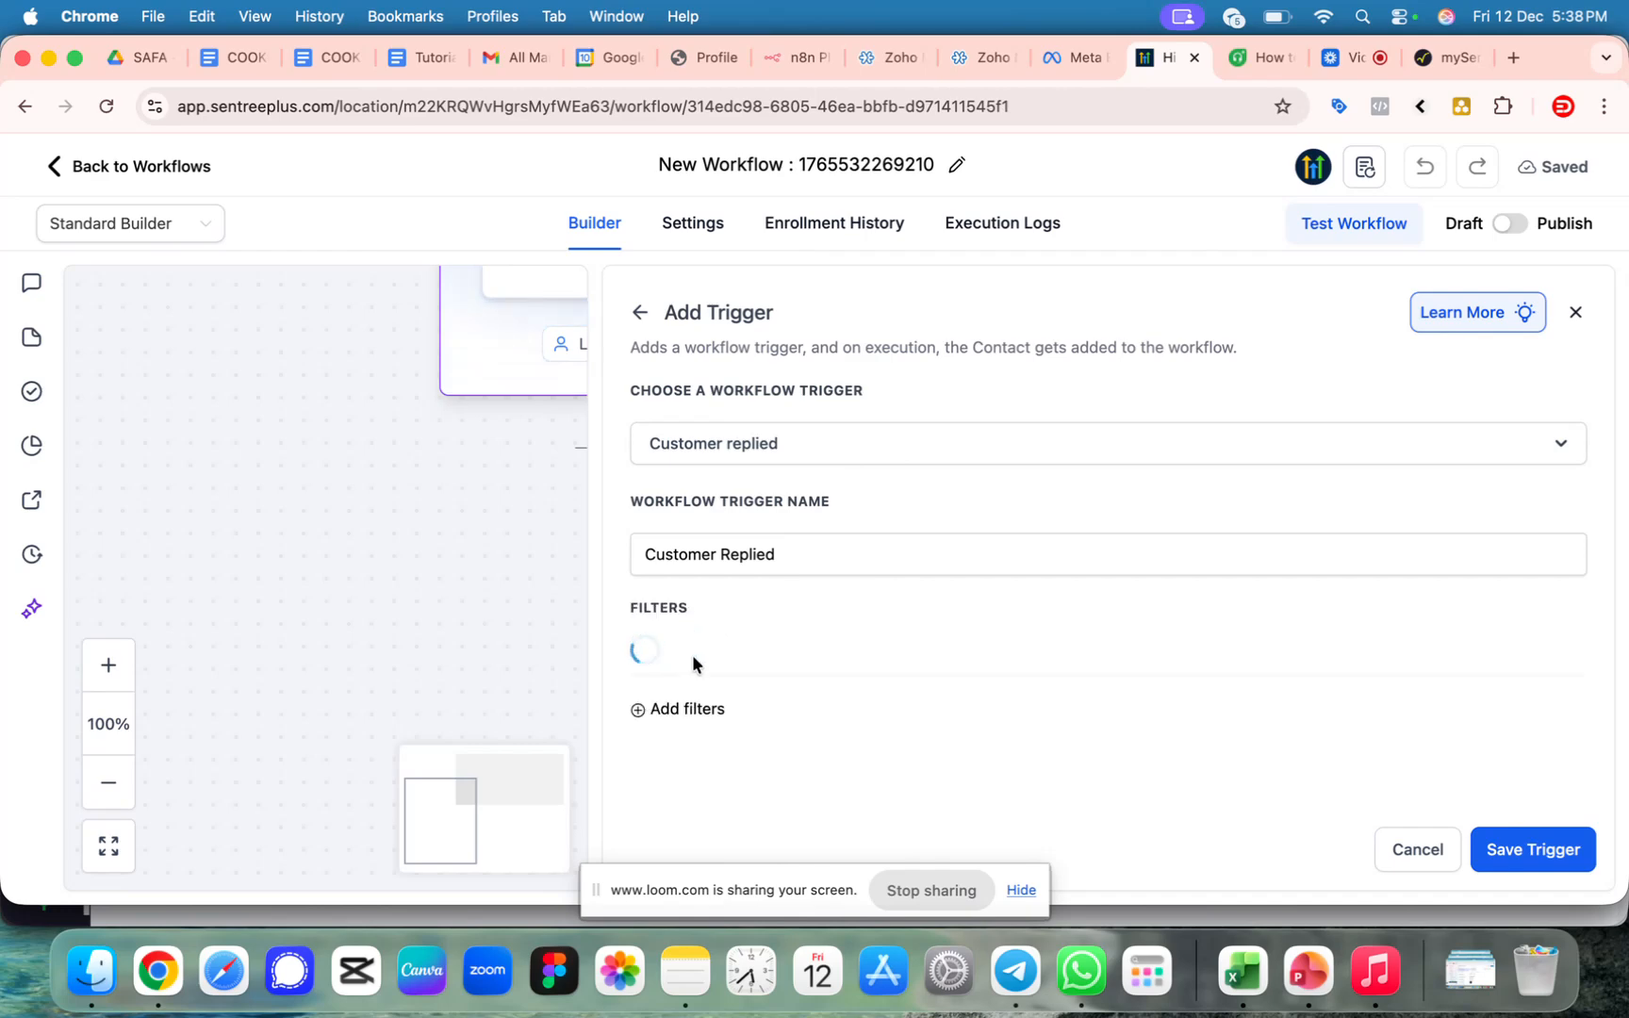
pyautogui.click(709, 660)
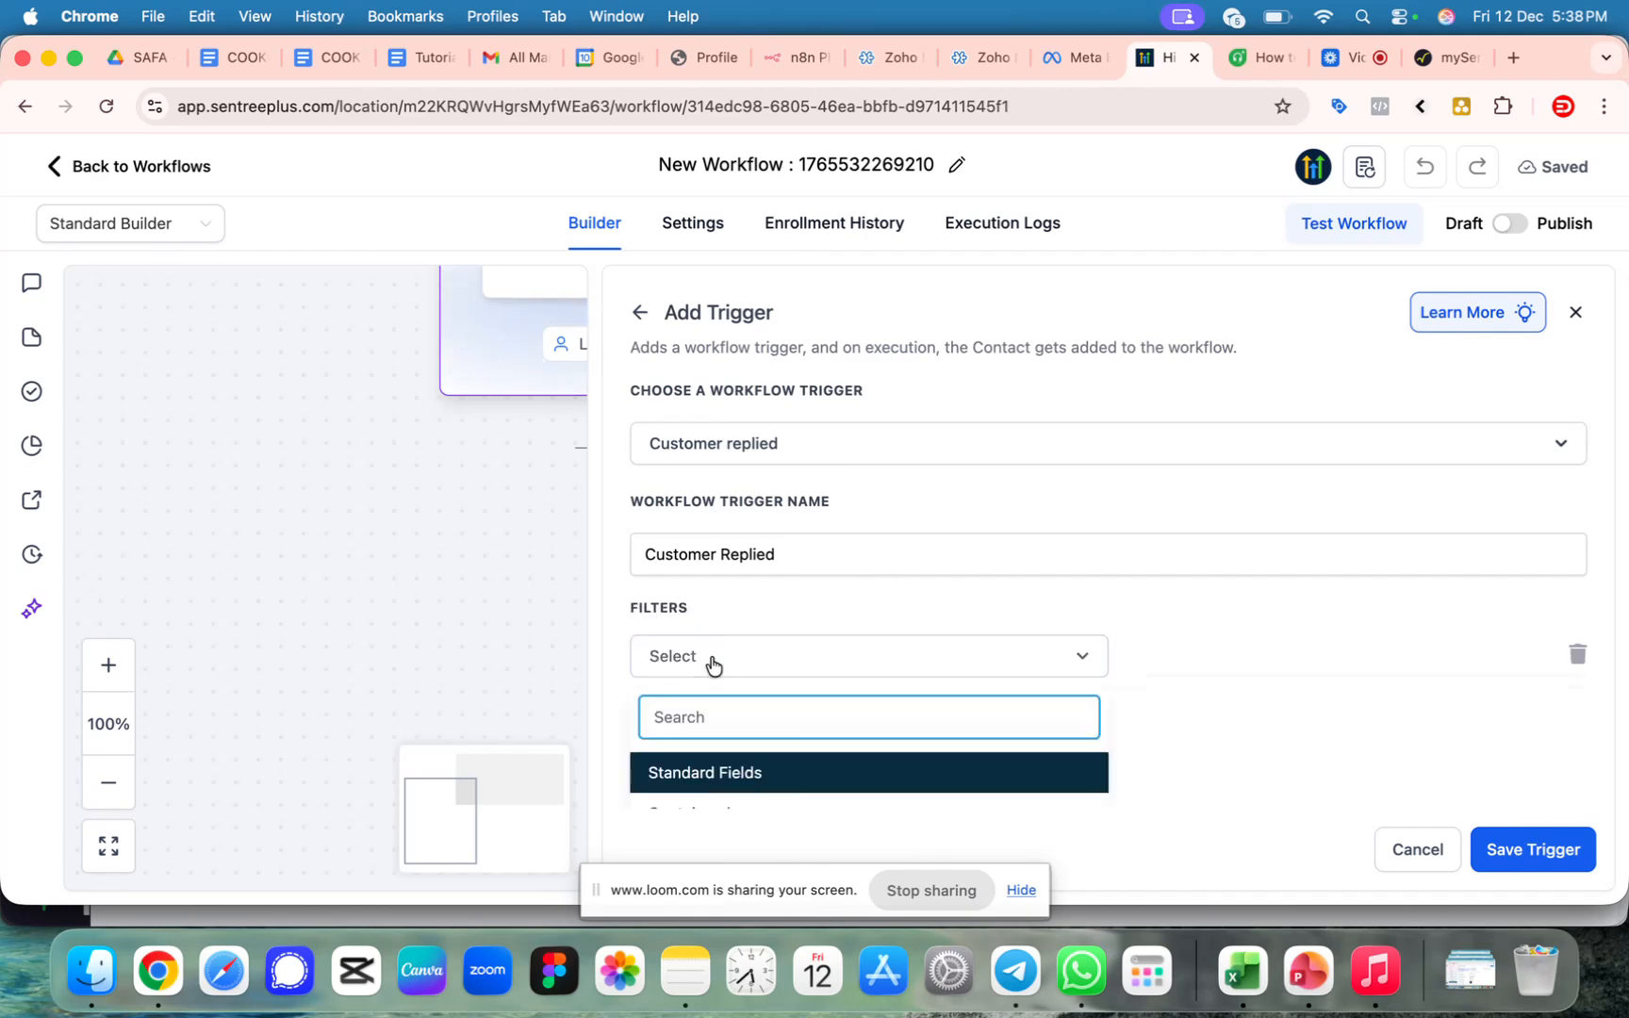
pyautogui.write('channe')
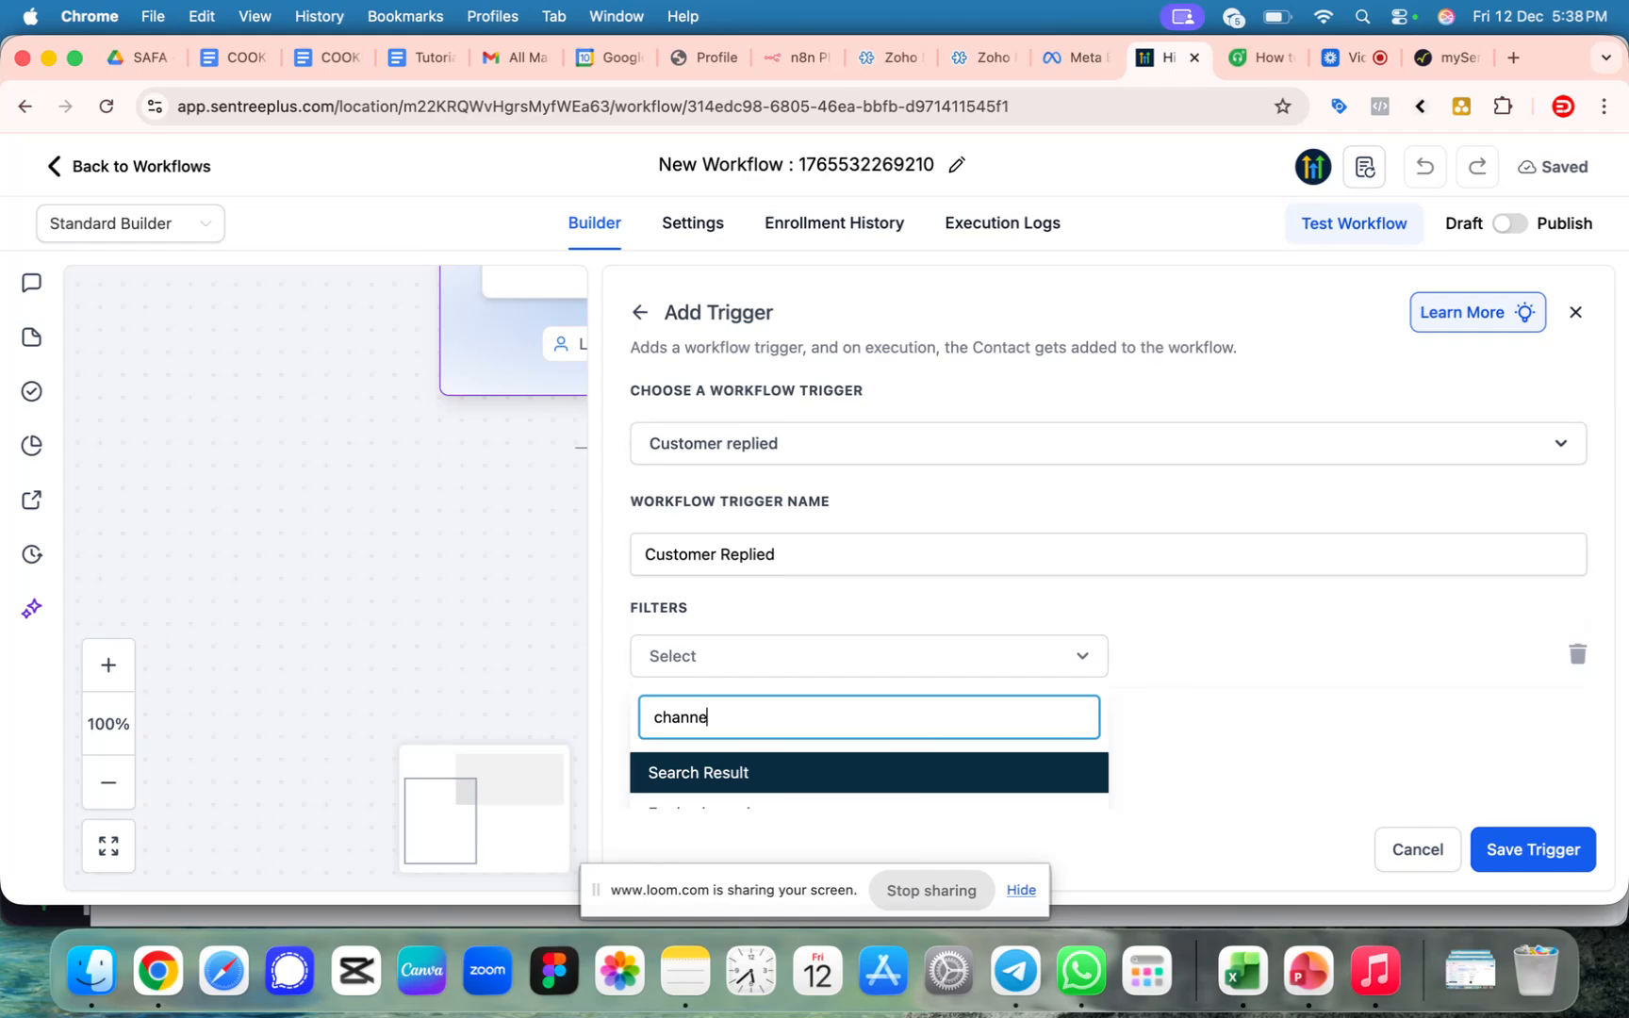
pyautogui.press('BackSpace')
pyautogui.press('BackSpace')
pyautogui.scroll(-1, 806, 634)
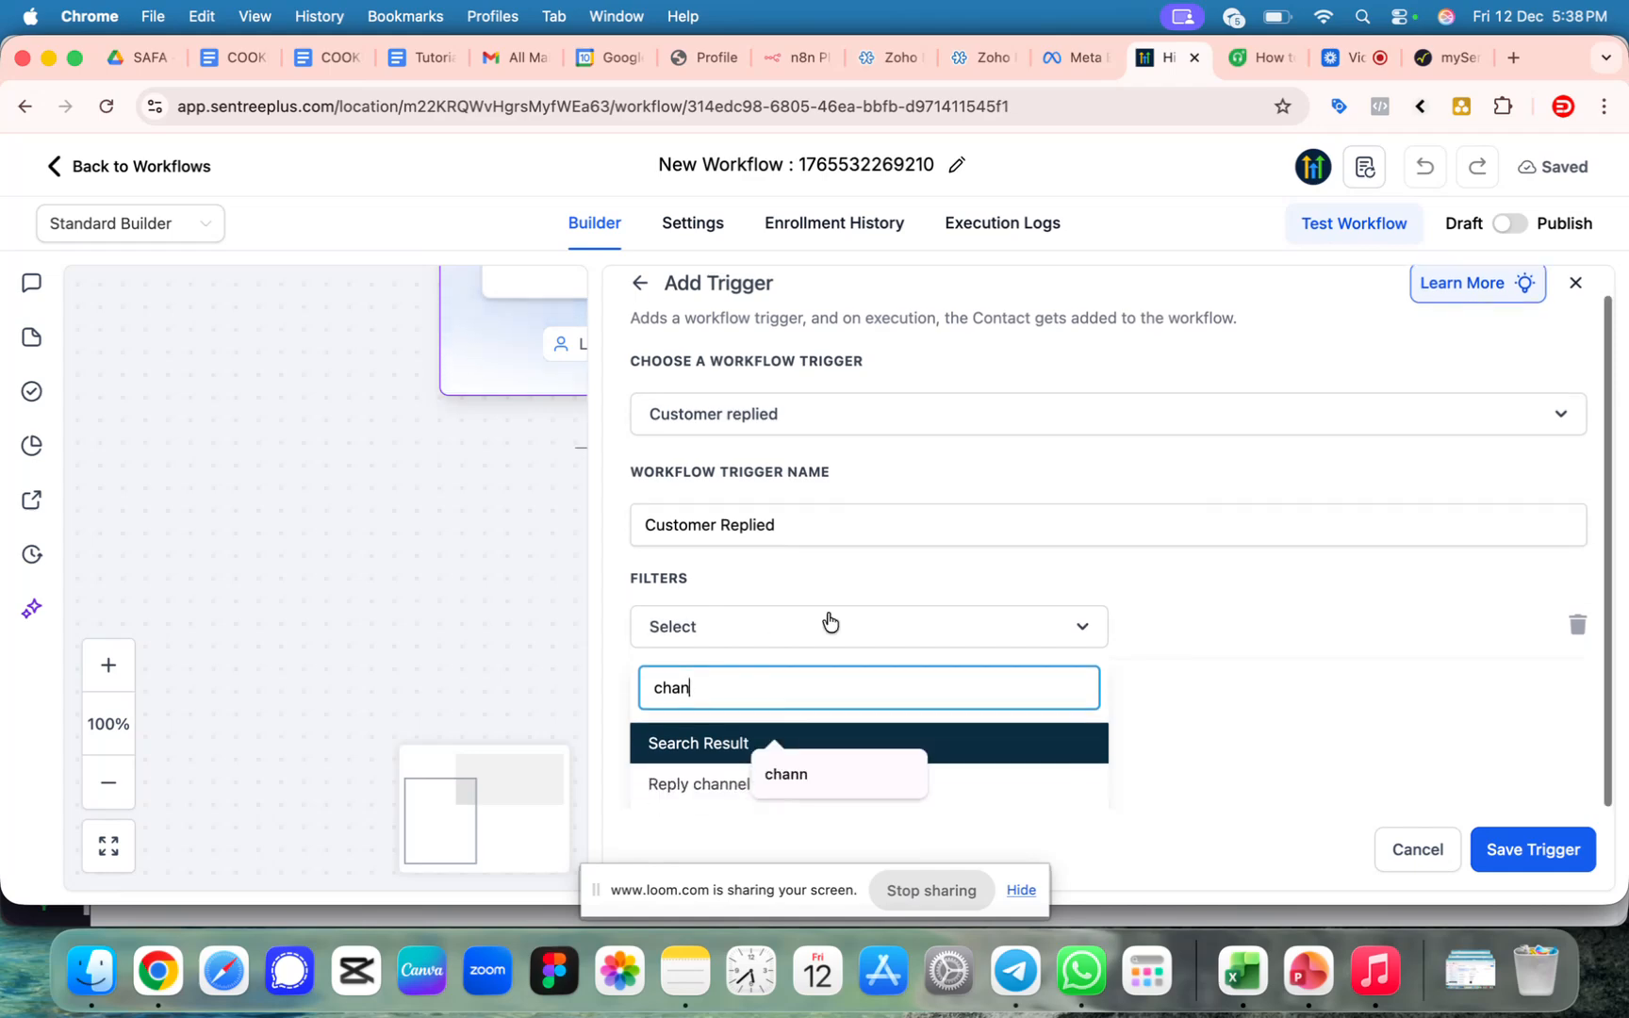
pyautogui.click(714, 795)
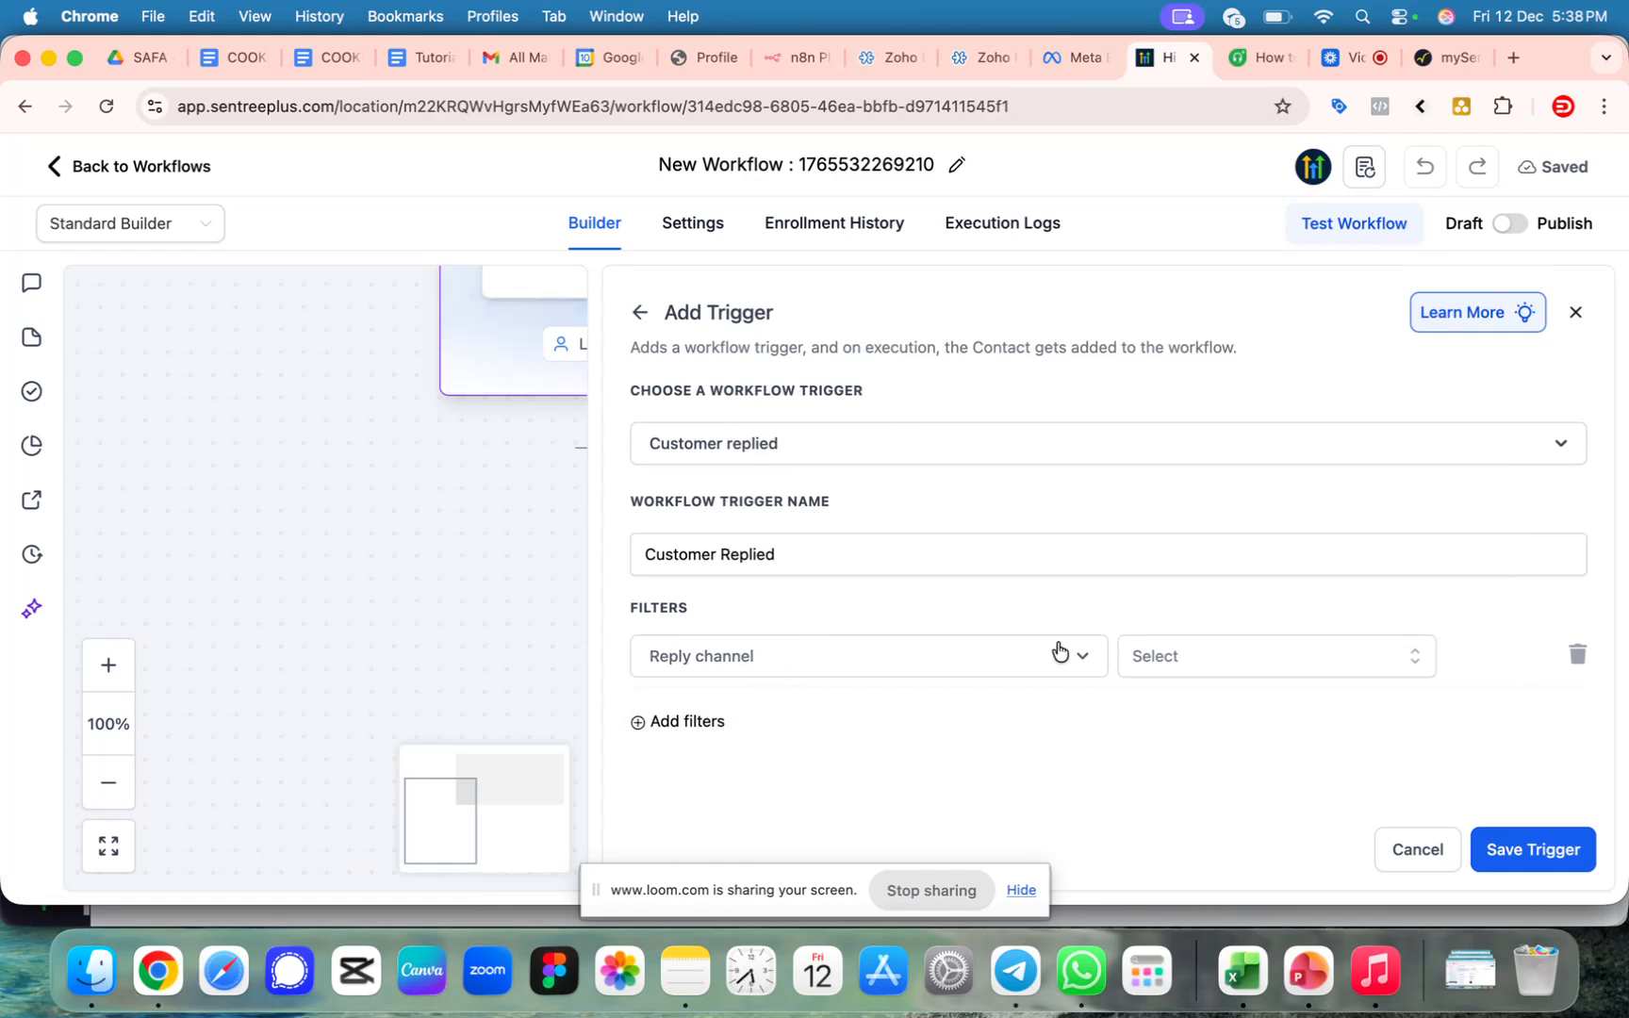
pyautogui.click(1166, 668)
pyautogui.write('whatsapp')
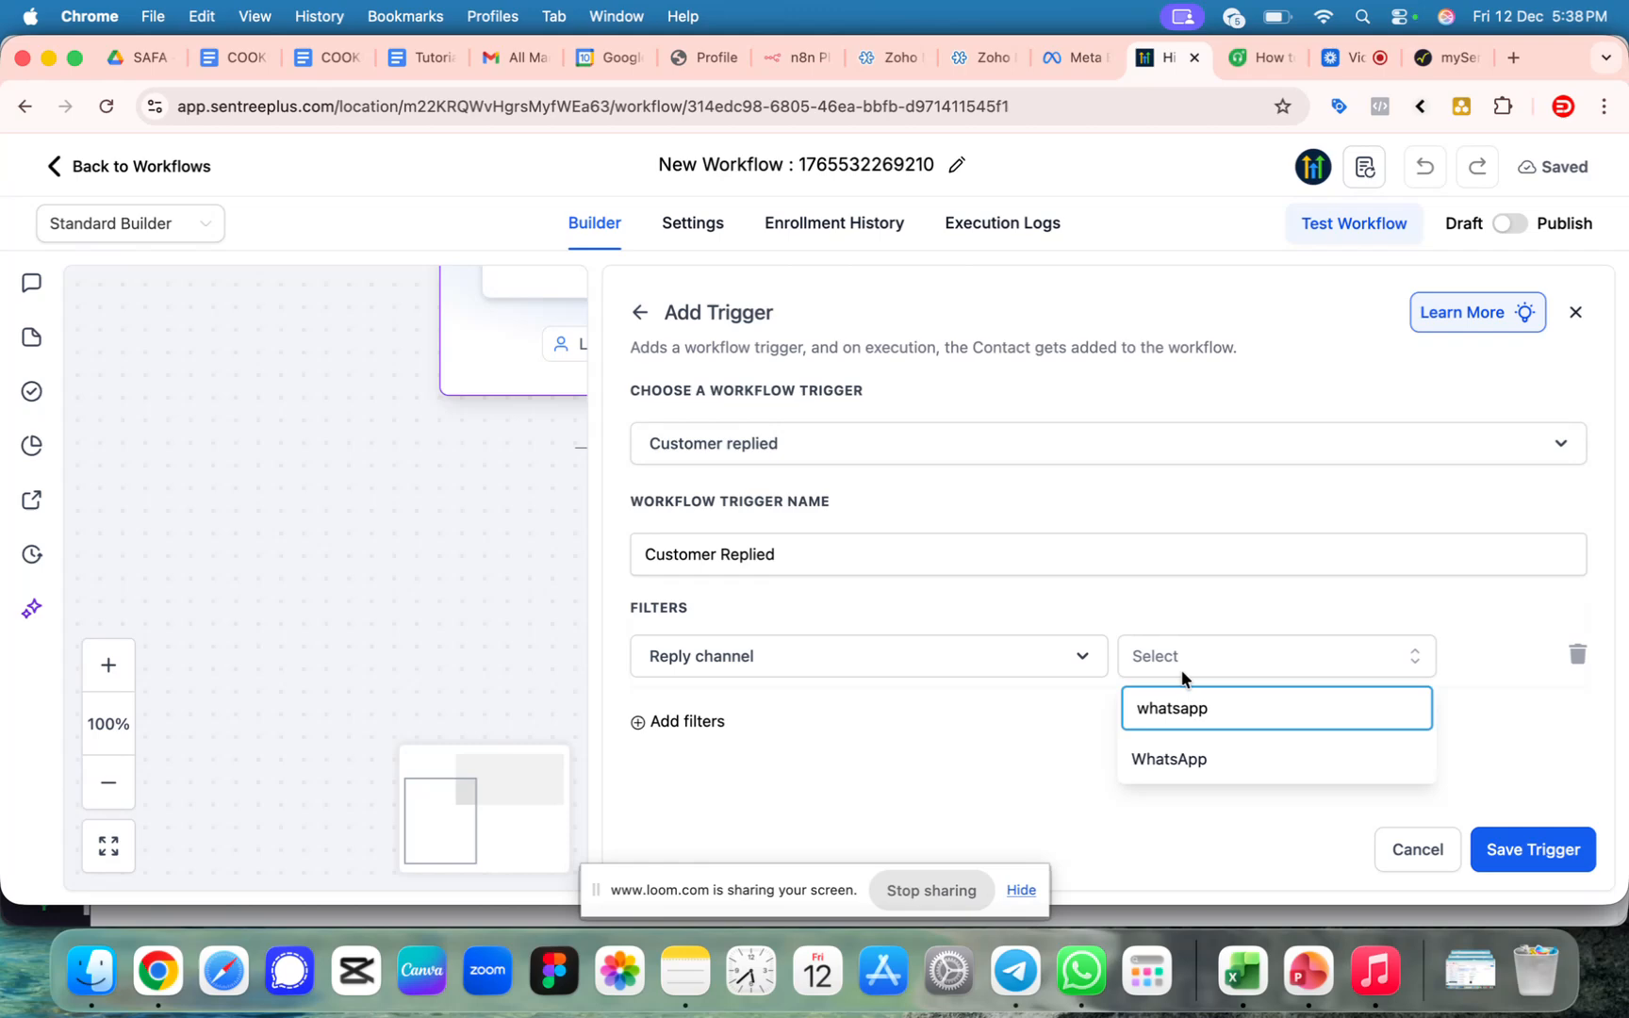
pyautogui.click(1189, 760)
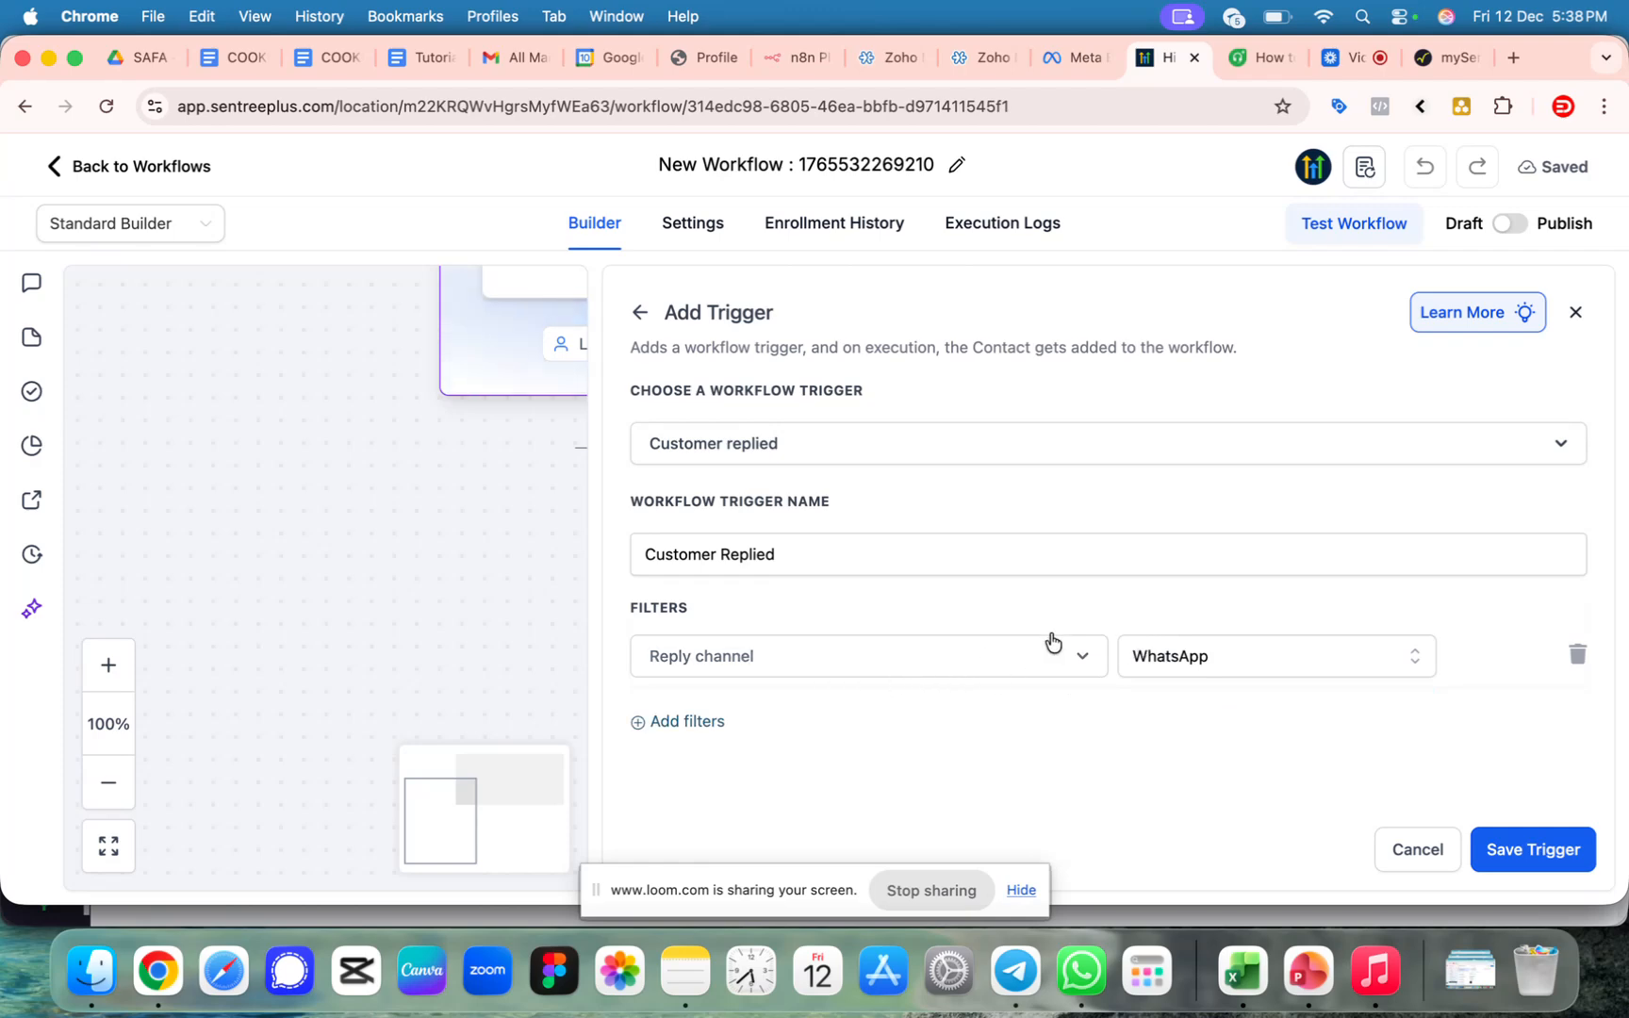
# Add a second trigger filter and set its field to Contains phrase.
pyautogui.click(672, 731)
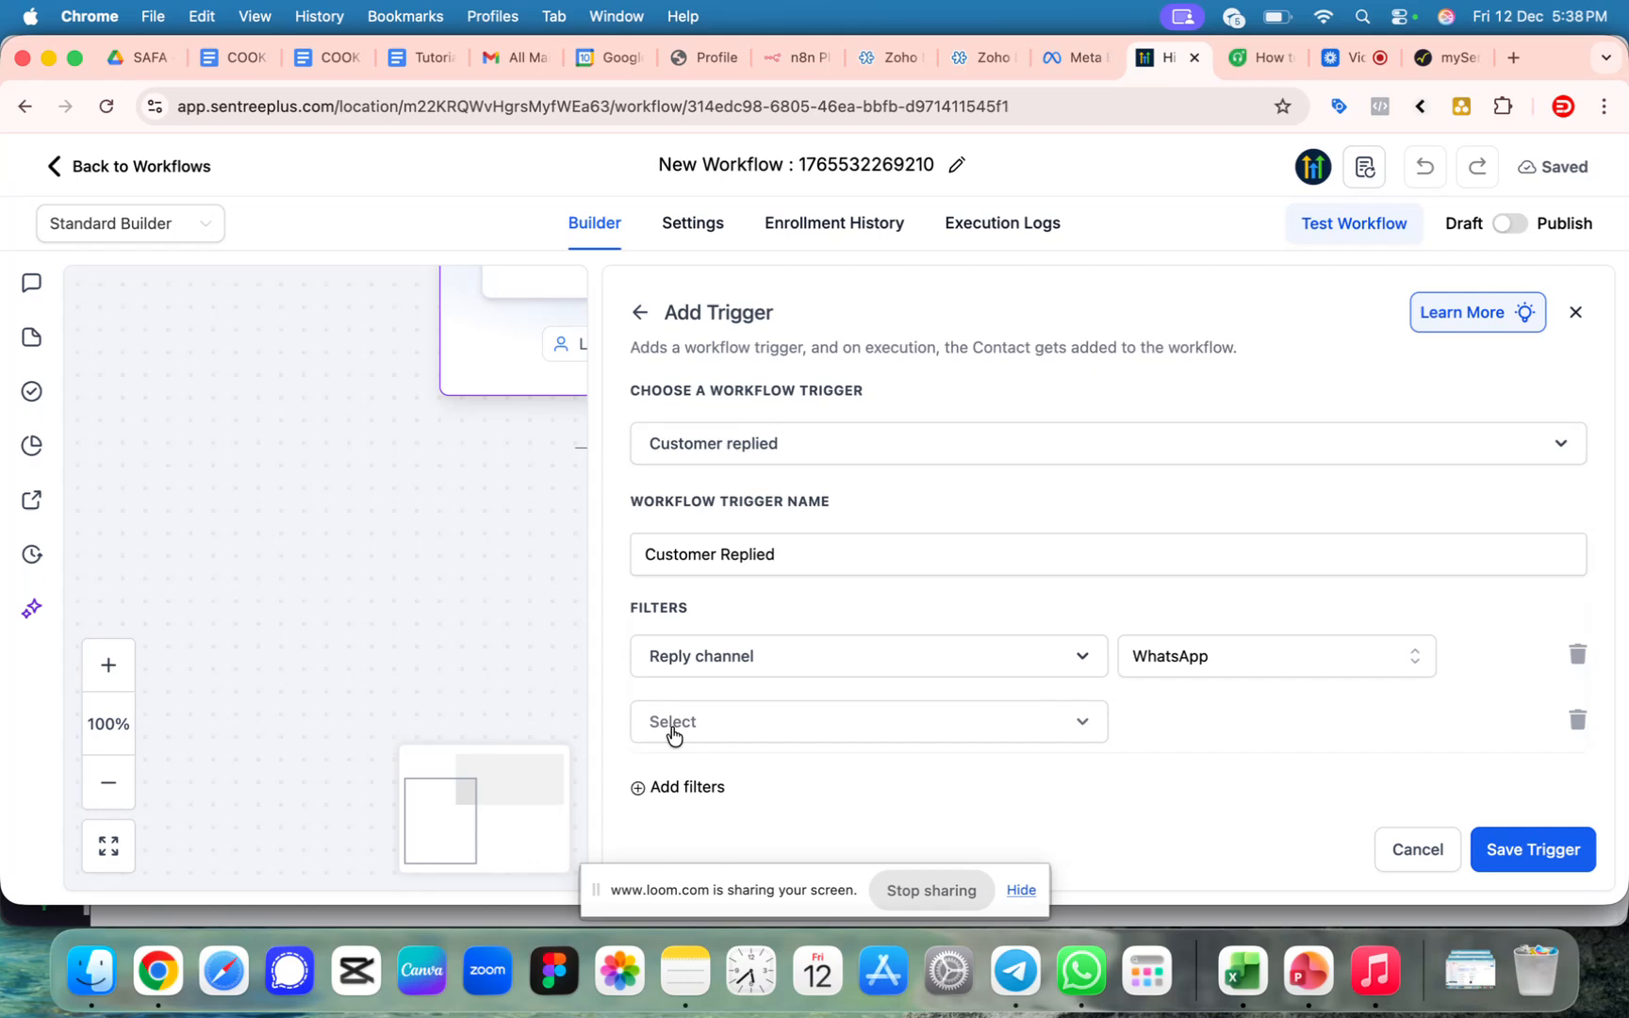
pyautogui.click(754, 731)
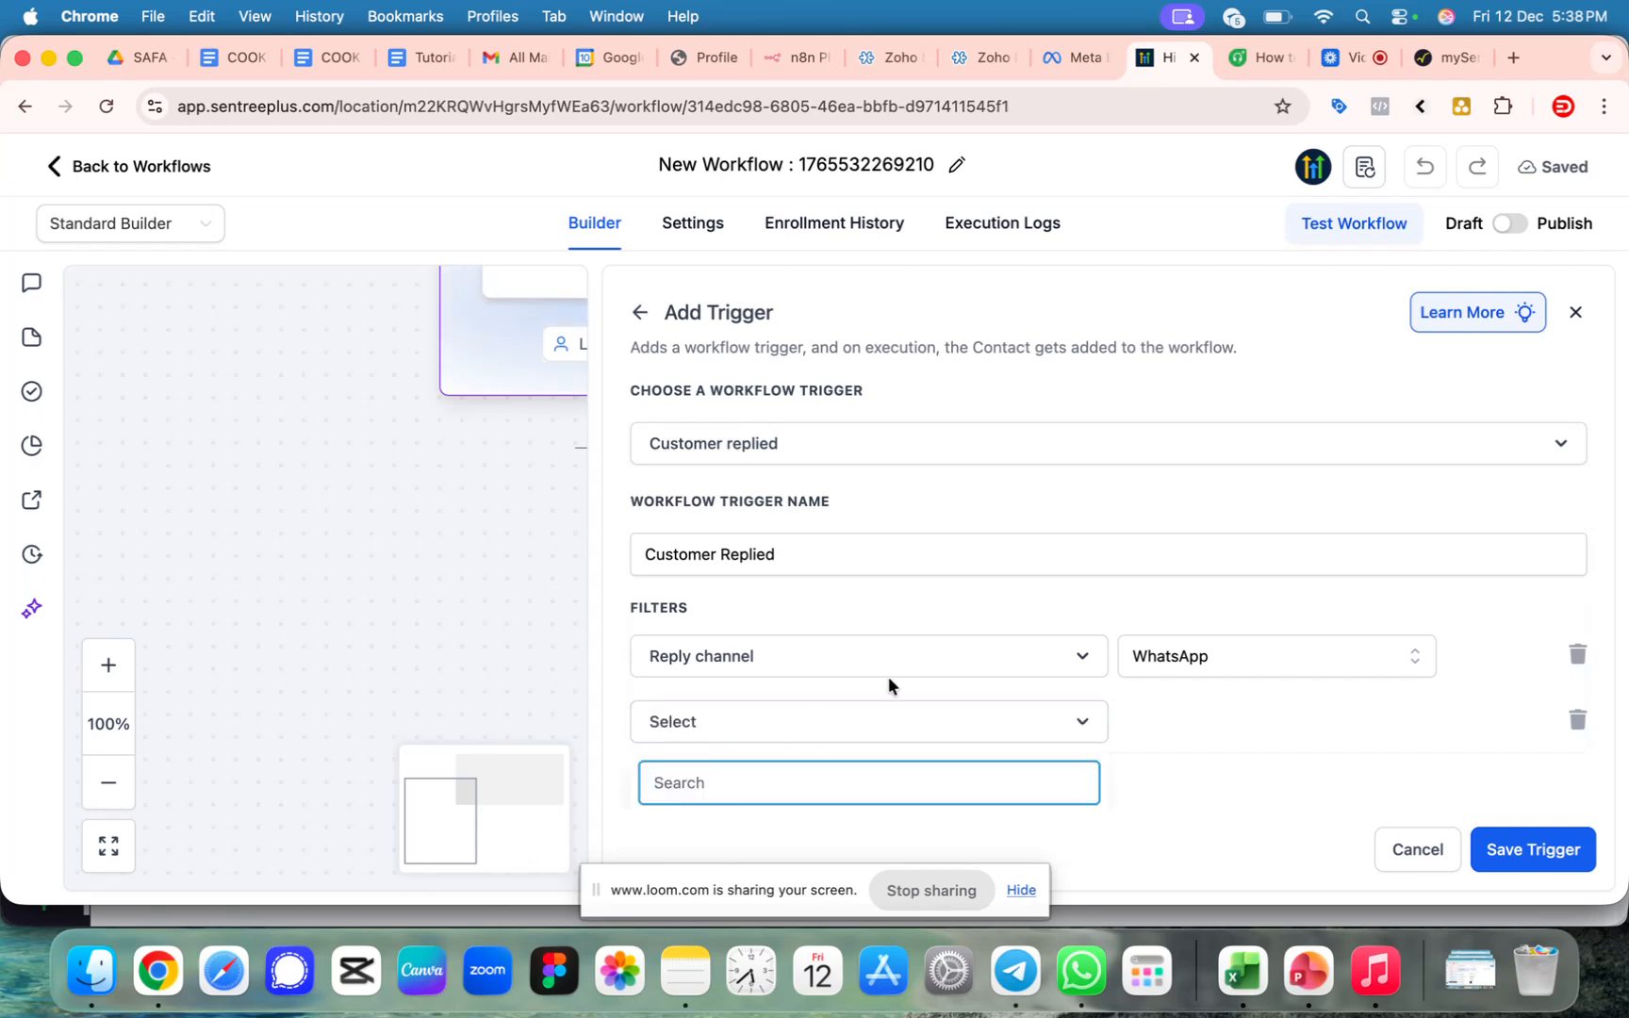
pyautogui.scroll(-3, 888, 676)
pyautogui.scroll(-3, 914, 668)
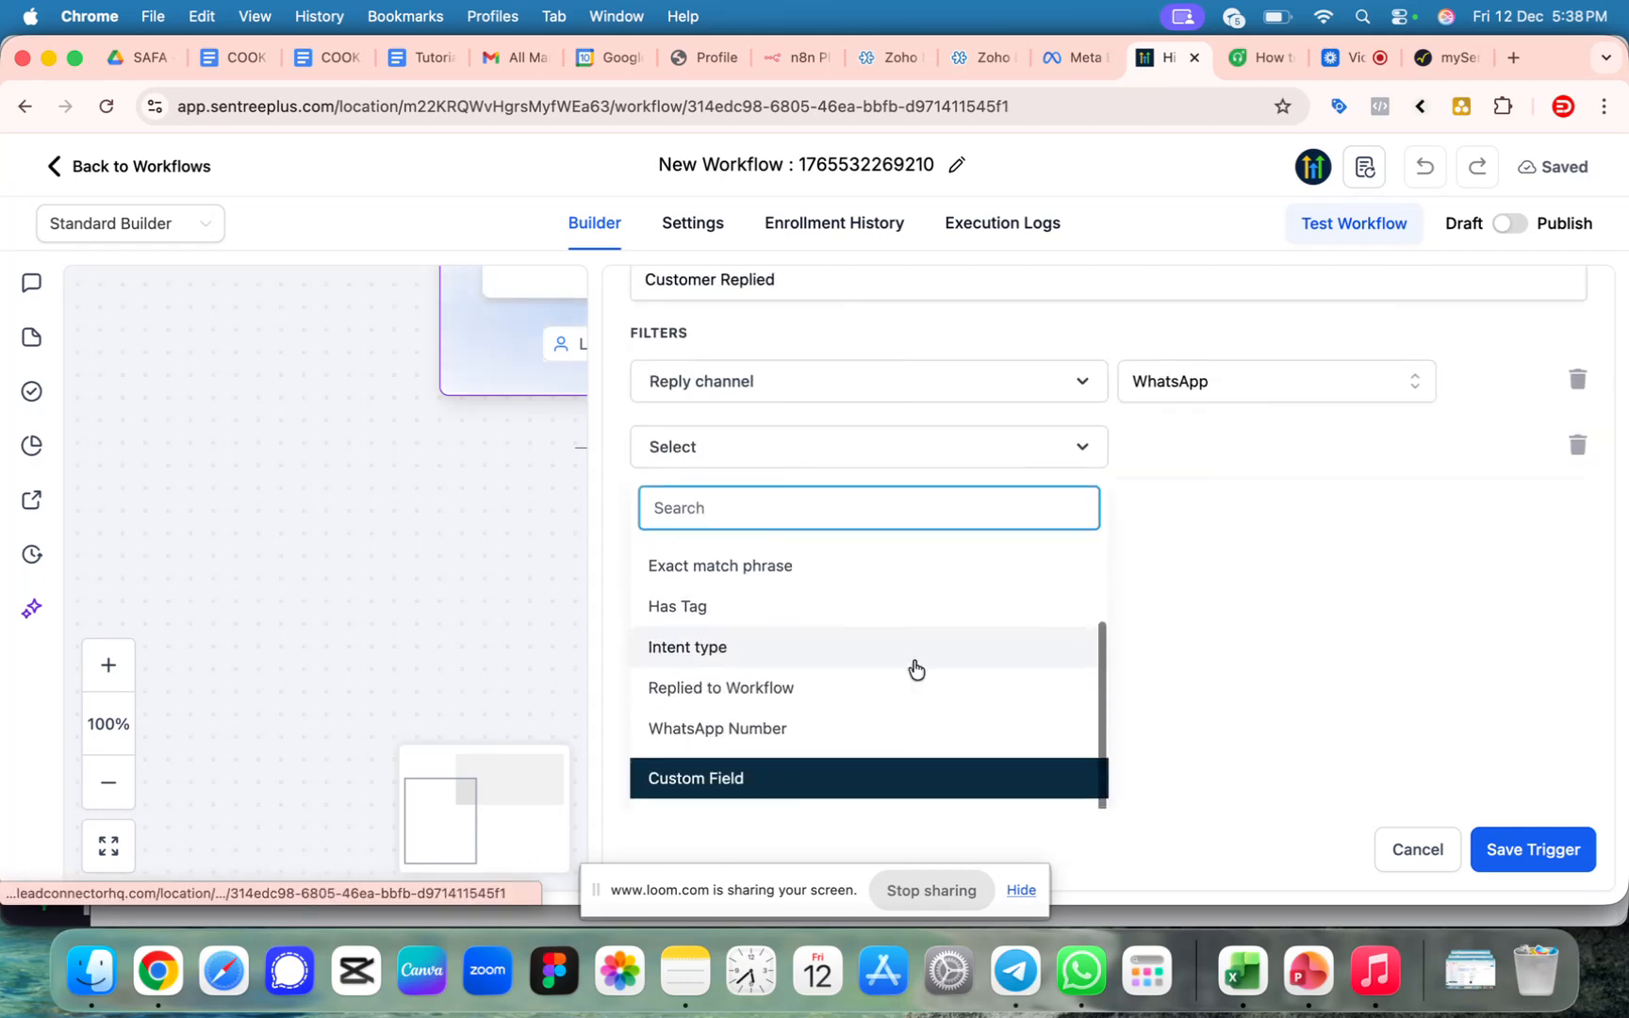
pyautogui.scroll(3, 914, 667)
pyautogui.scroll(-1, 1191, 655)
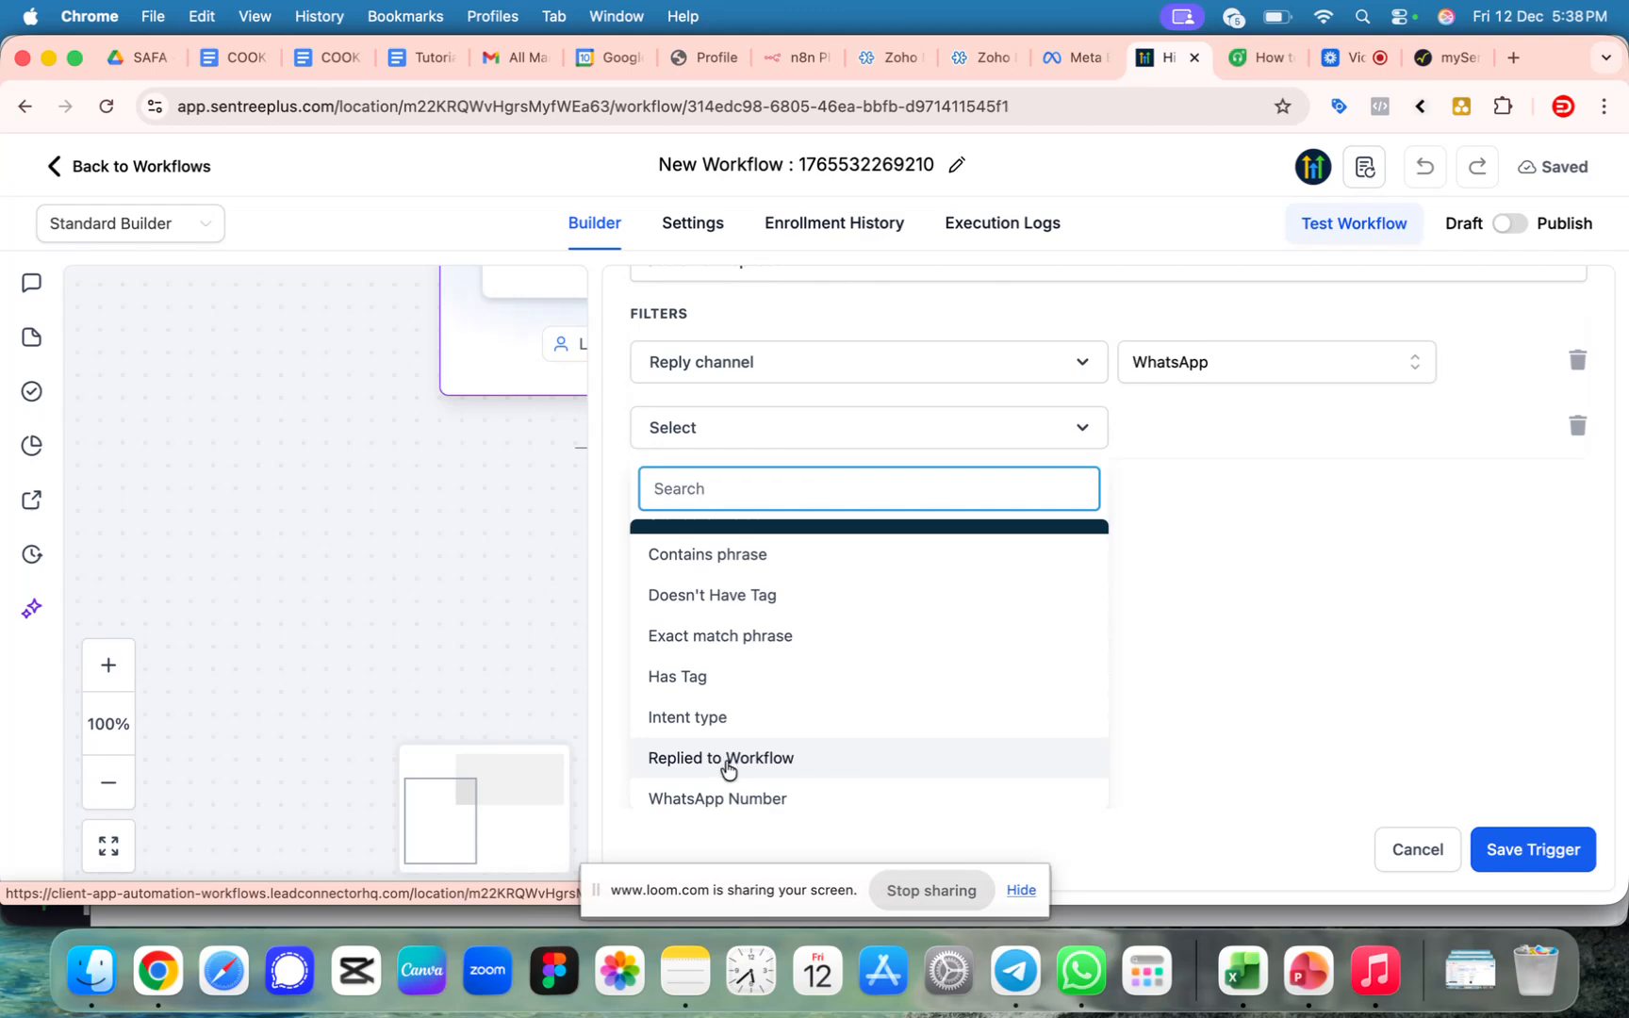
pyautogui.scroll(-3, 727, 765)
pyautogui.scroll(-1, 727, 772)
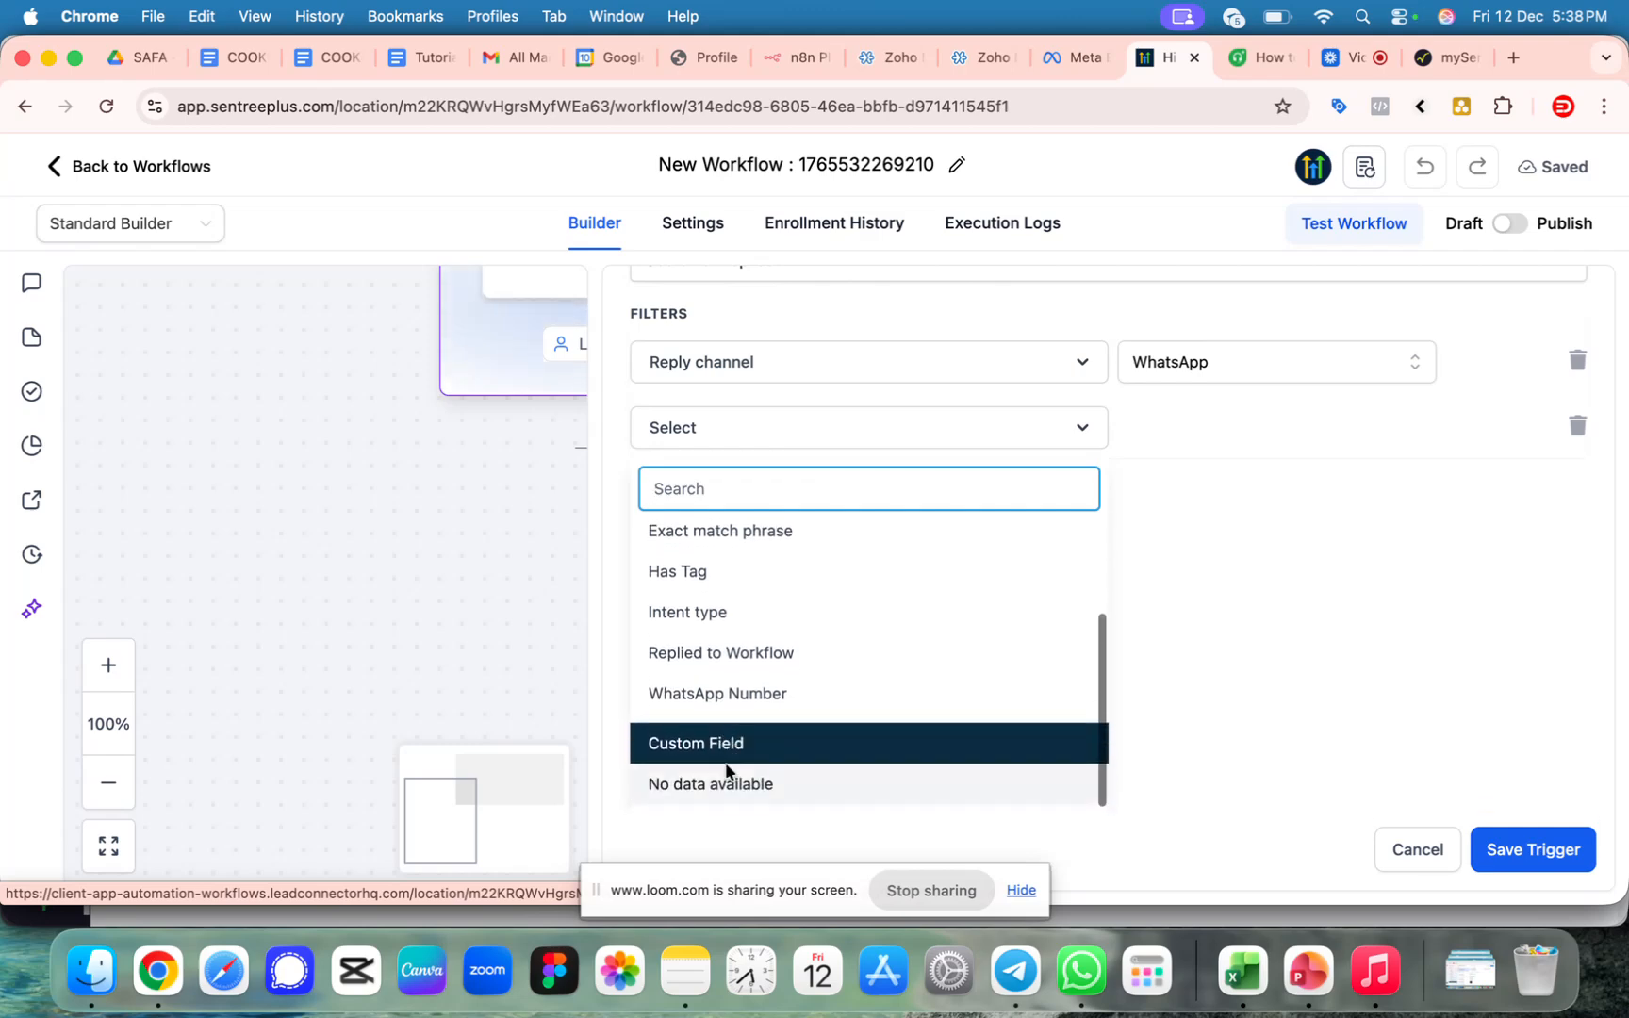
pyautogui.scroll(4, 727, 773)
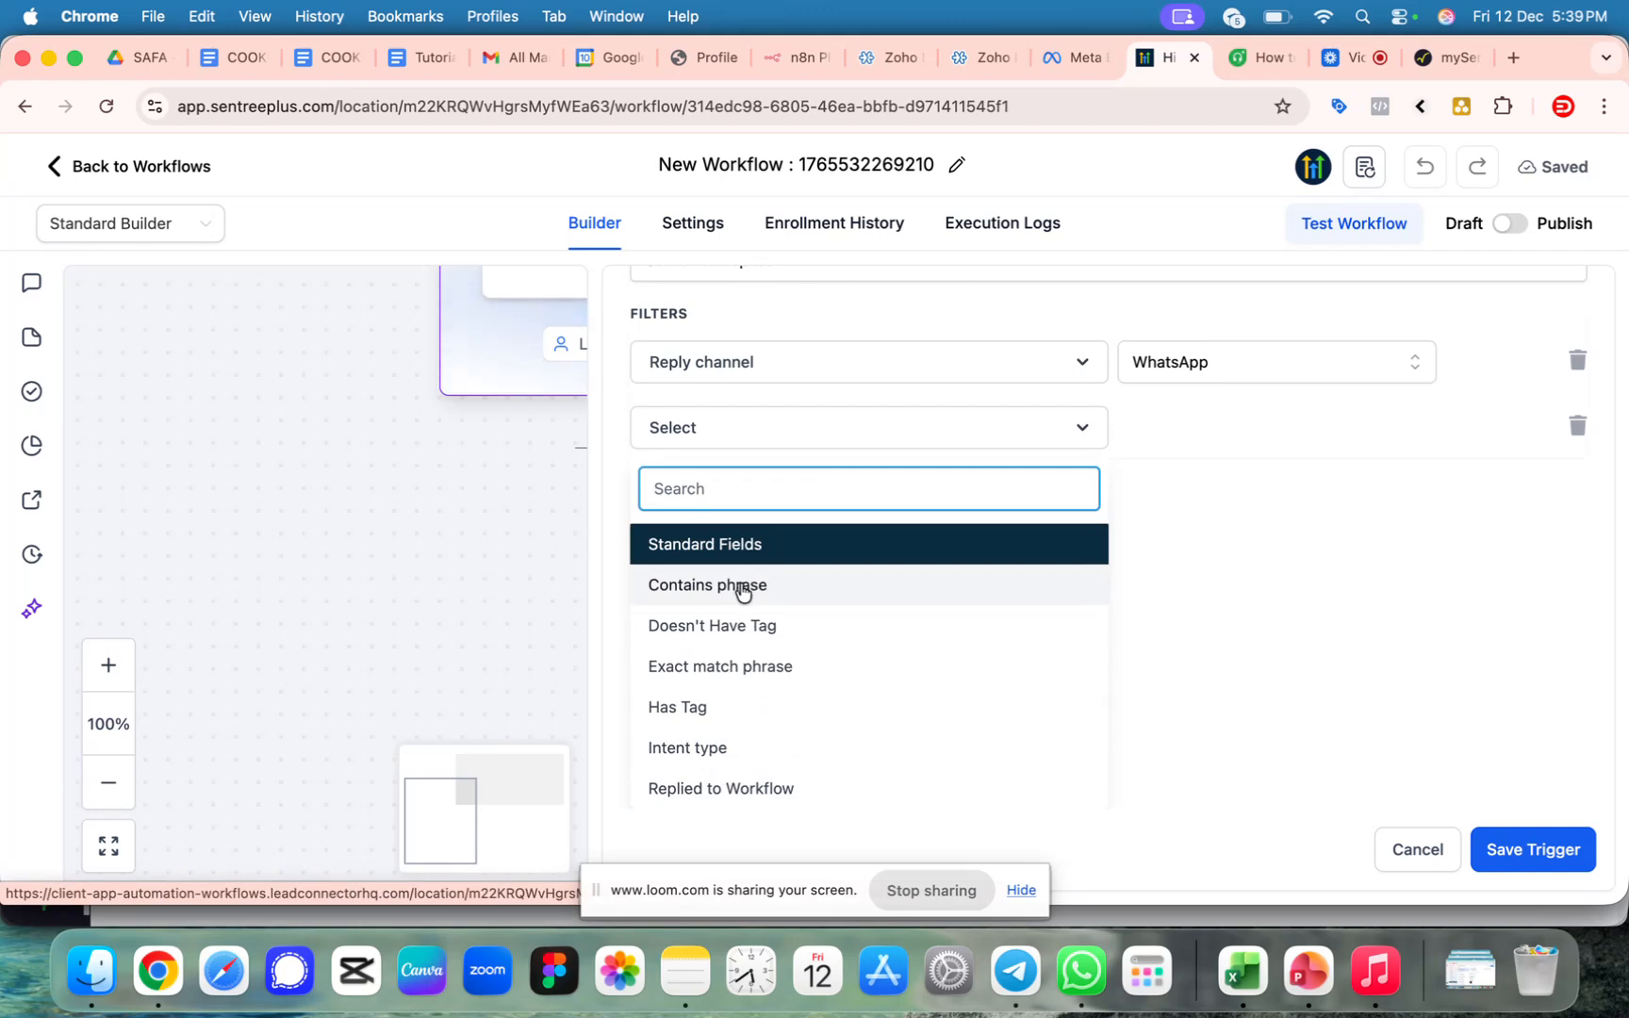
pyautogui.click(743, 586)
pyautogui.click(759, 689)
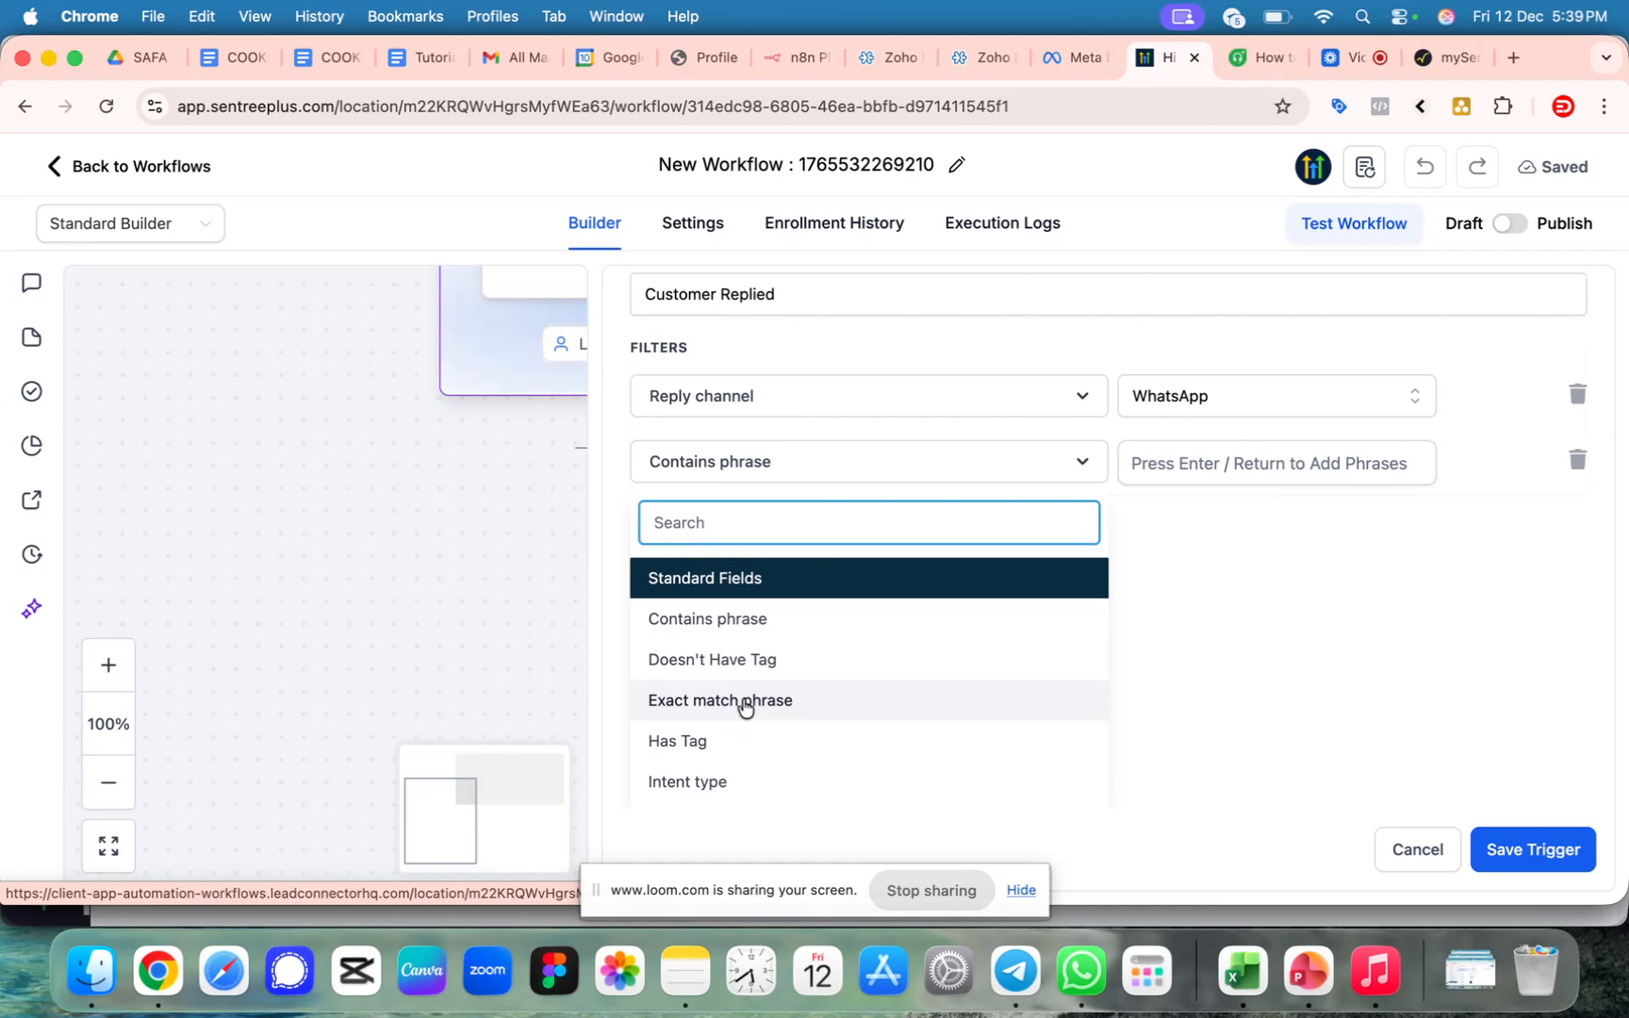
pyautogui.click(746, 629)
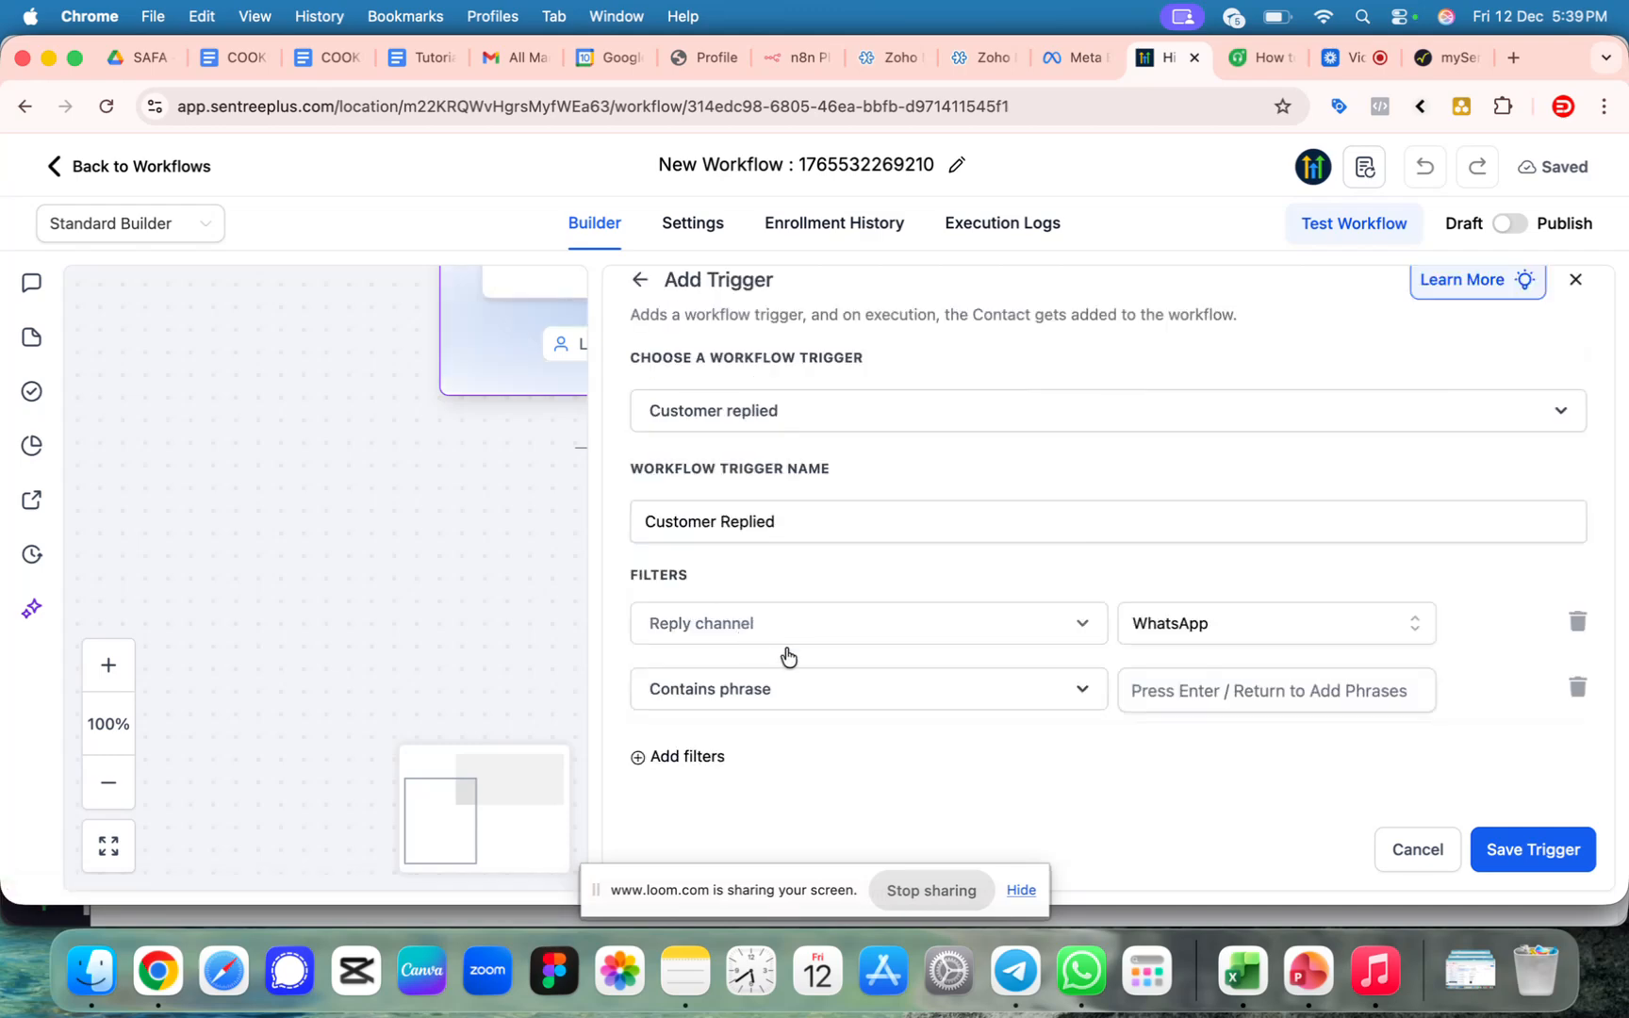
# Enter "gambar pakej" and "info pakej" as the phrases for the Contains phrase filter and save the trigger.
pyautogui.click(1180, 705)
pyautogui.write('gam')
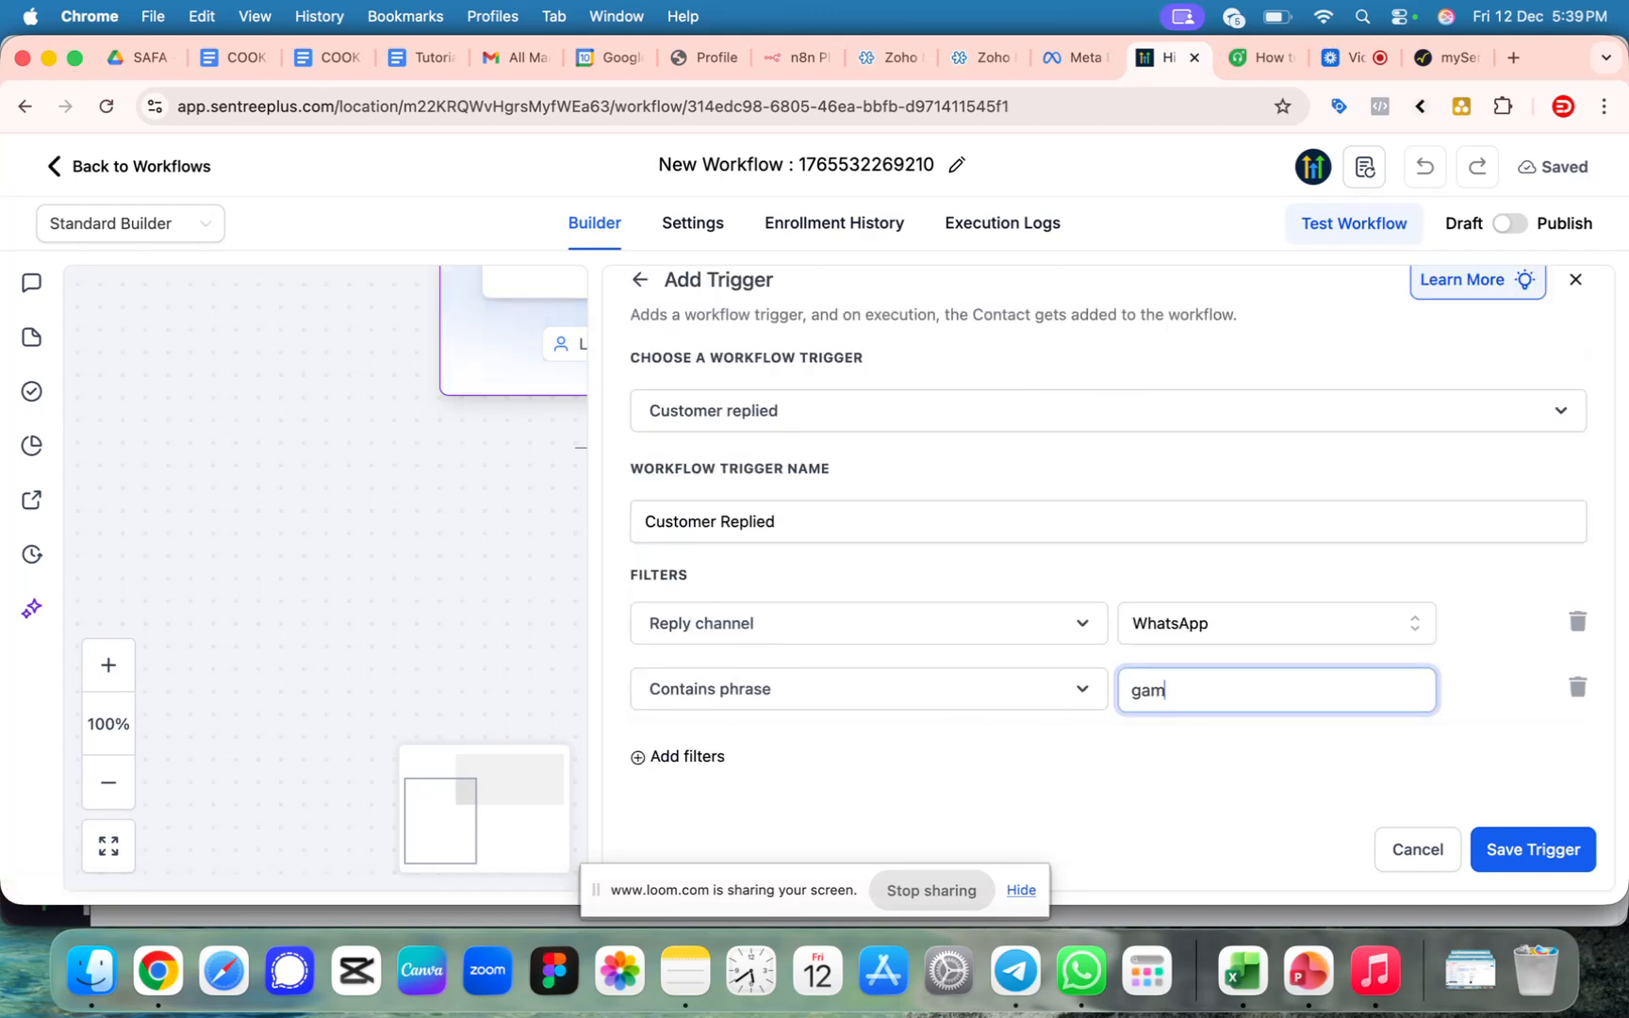
pyautogui.write('bar pakej')
pyautogui.press('Return')
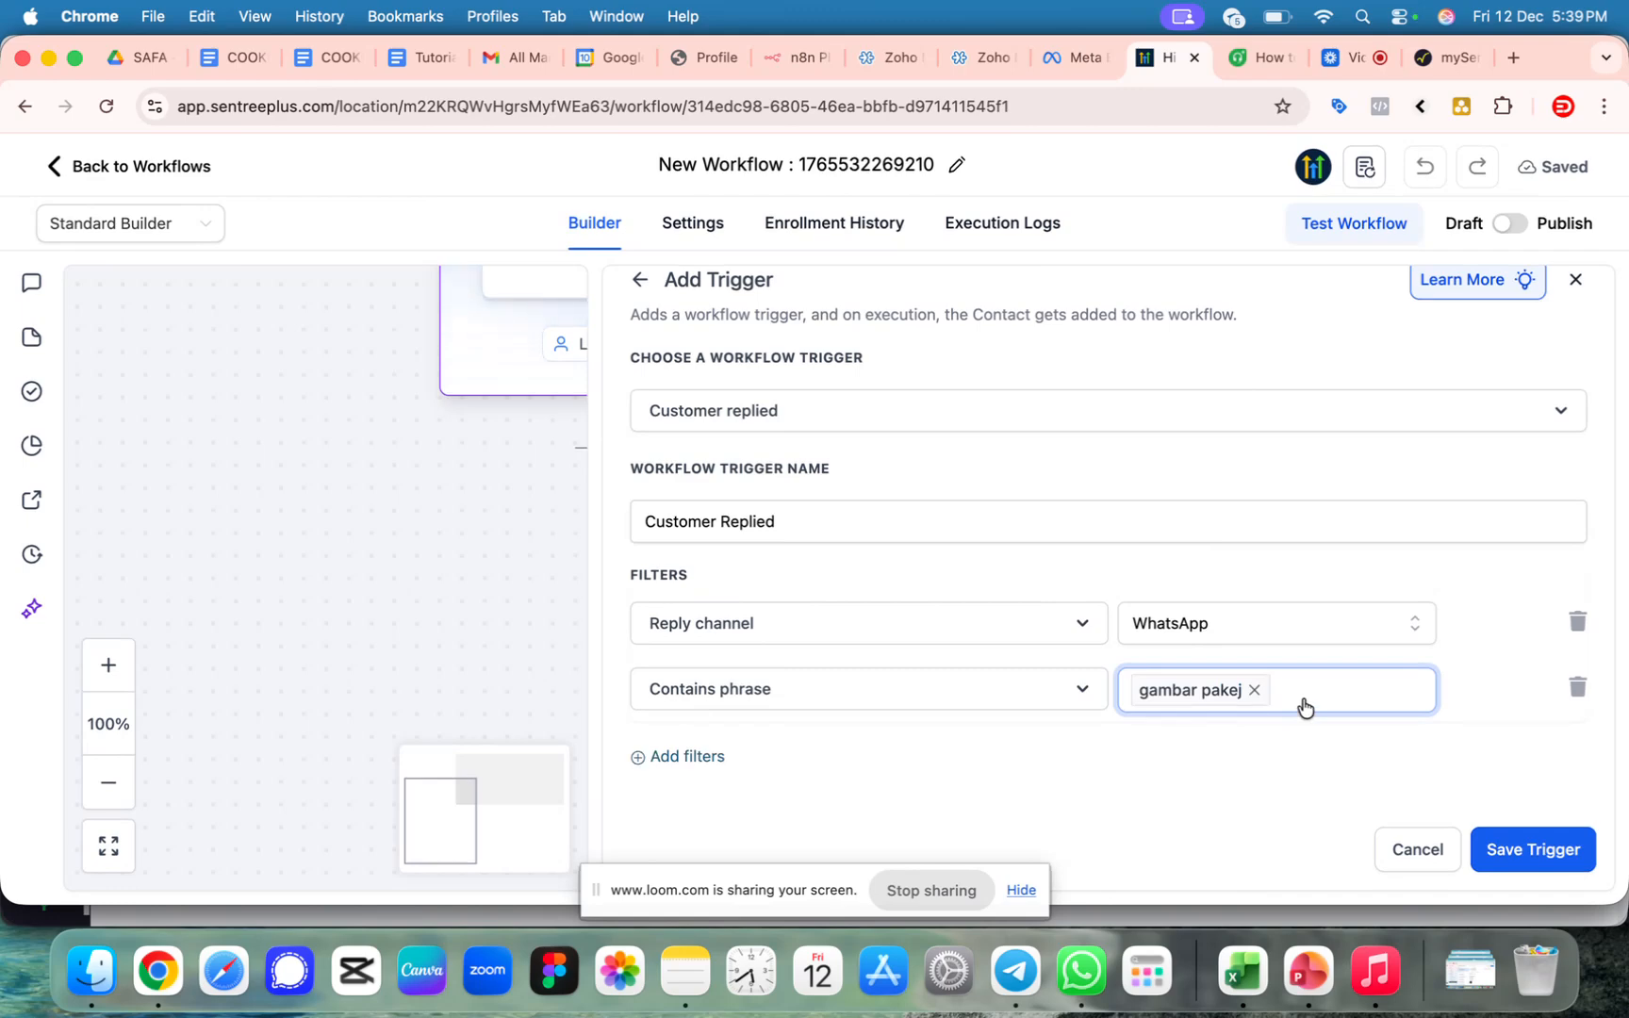
pyautogui.write('info pakej')
pyautogui.press('Return')
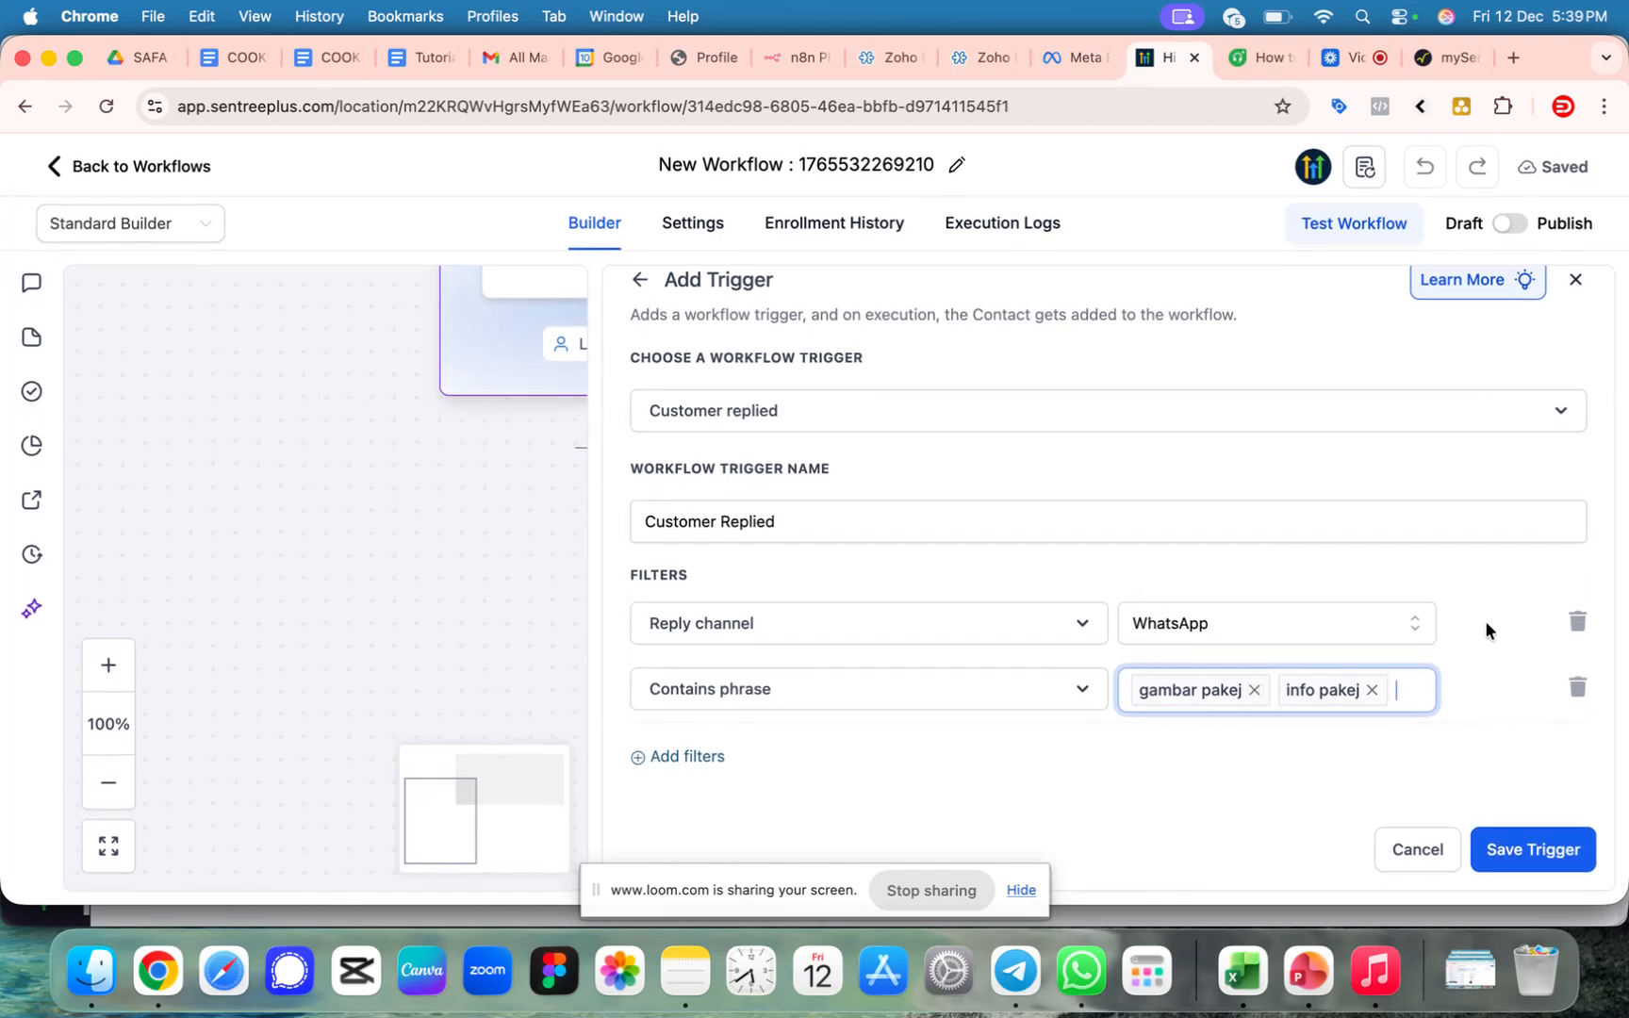
pyautogui.click(1511, 853)
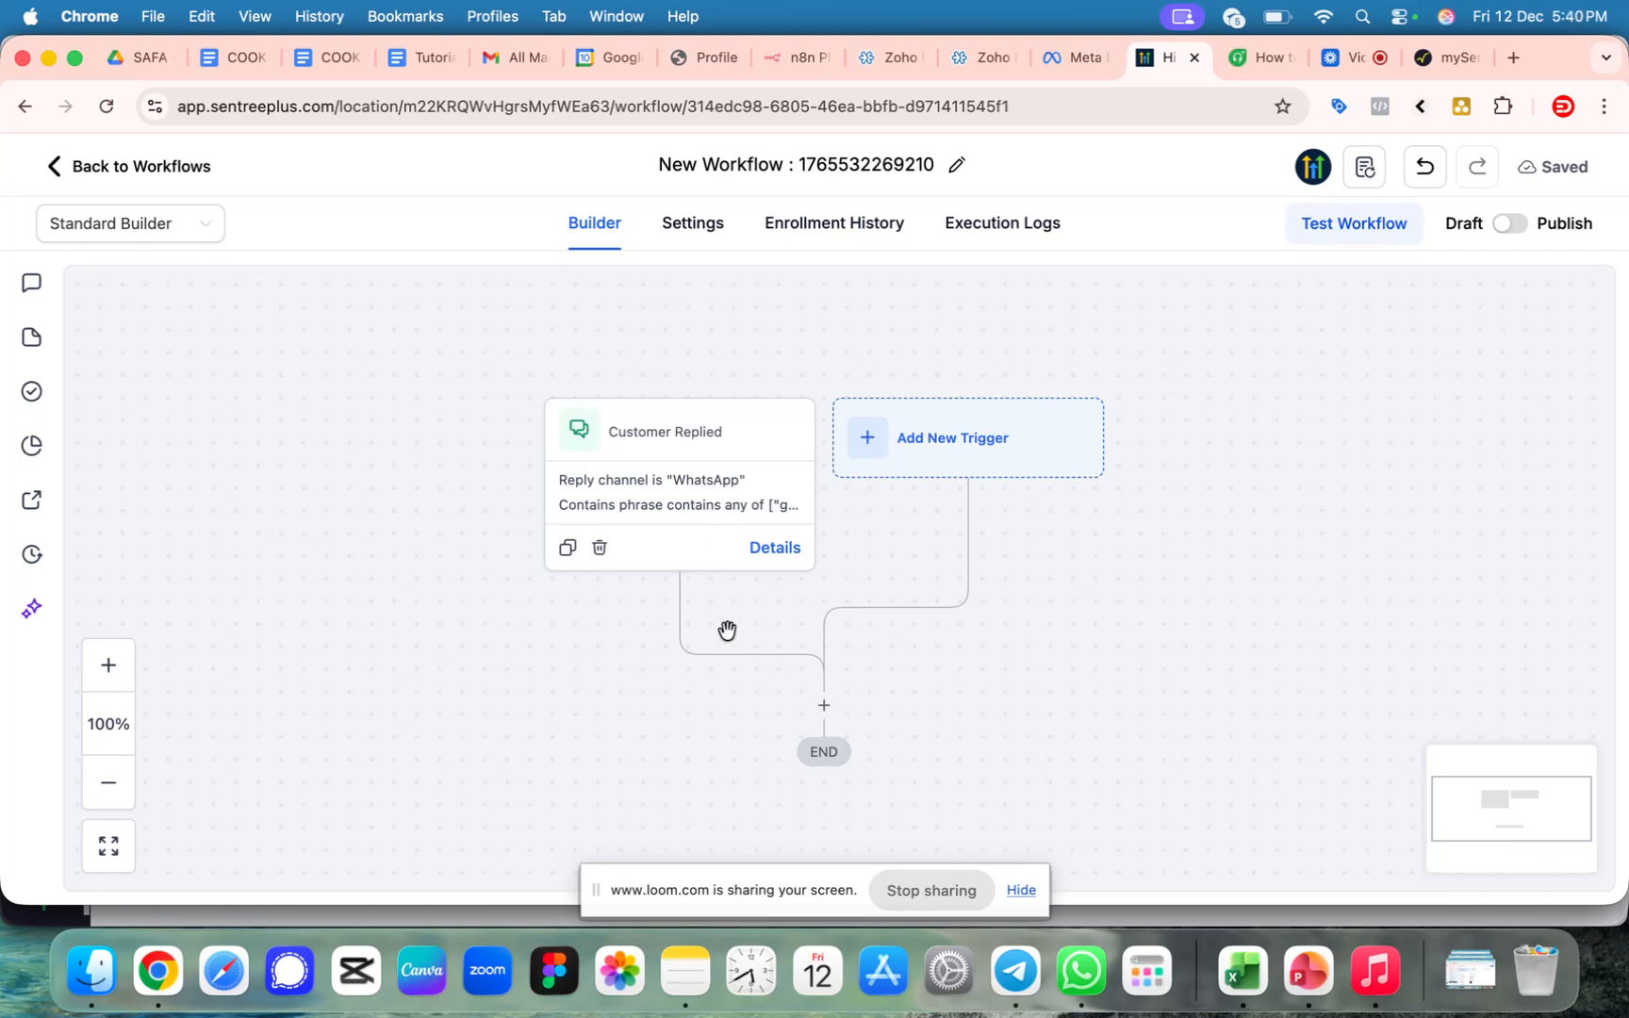
# Add a WhatsApp Media action below the trigger and choose the default phone number as its sender.
pyautogui.click(824, 714)
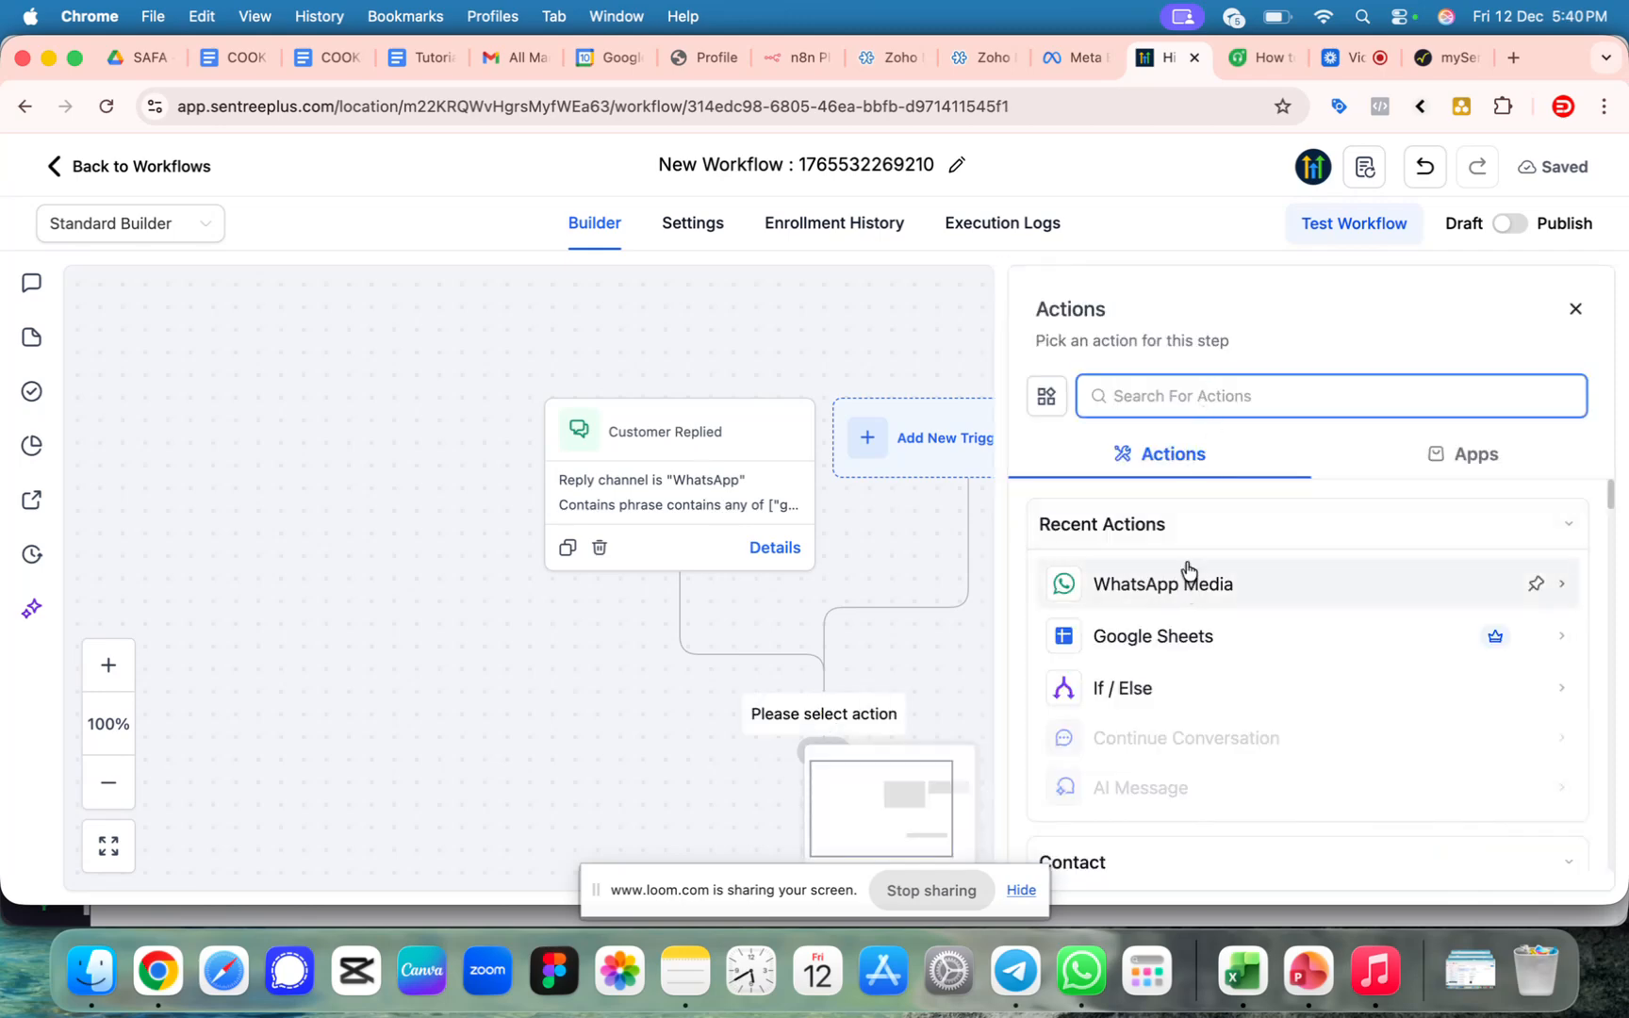
pyautogui.write('whatsapp ')
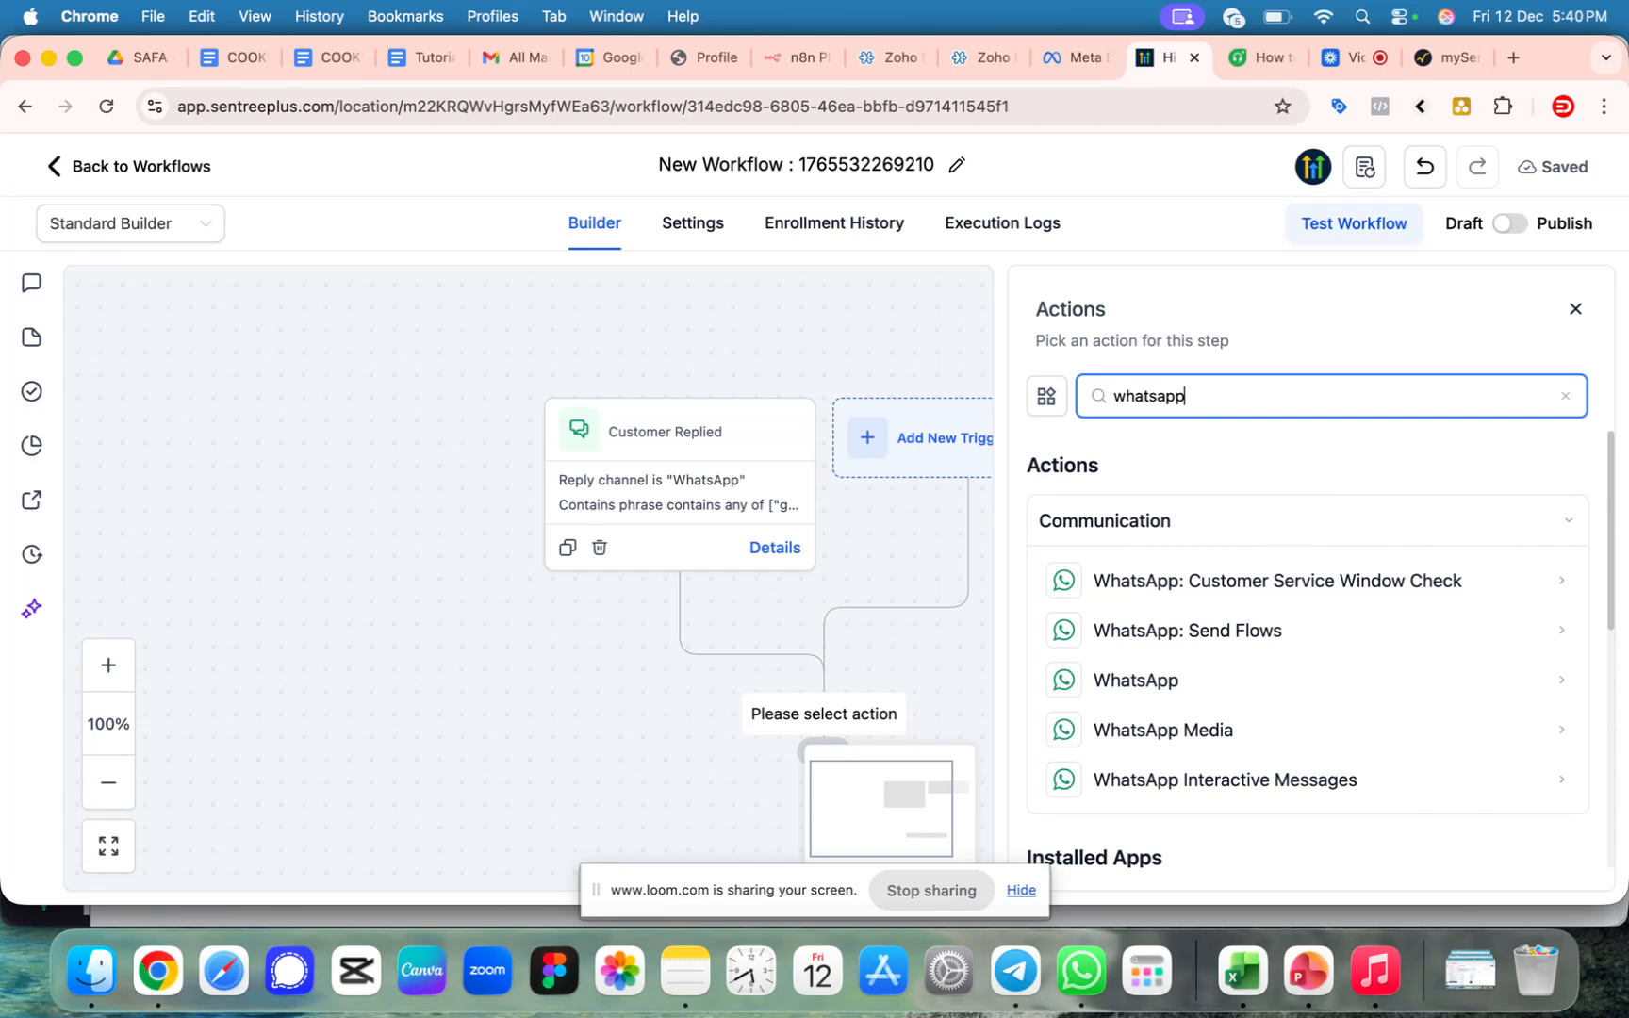
pyautogui.write('media')
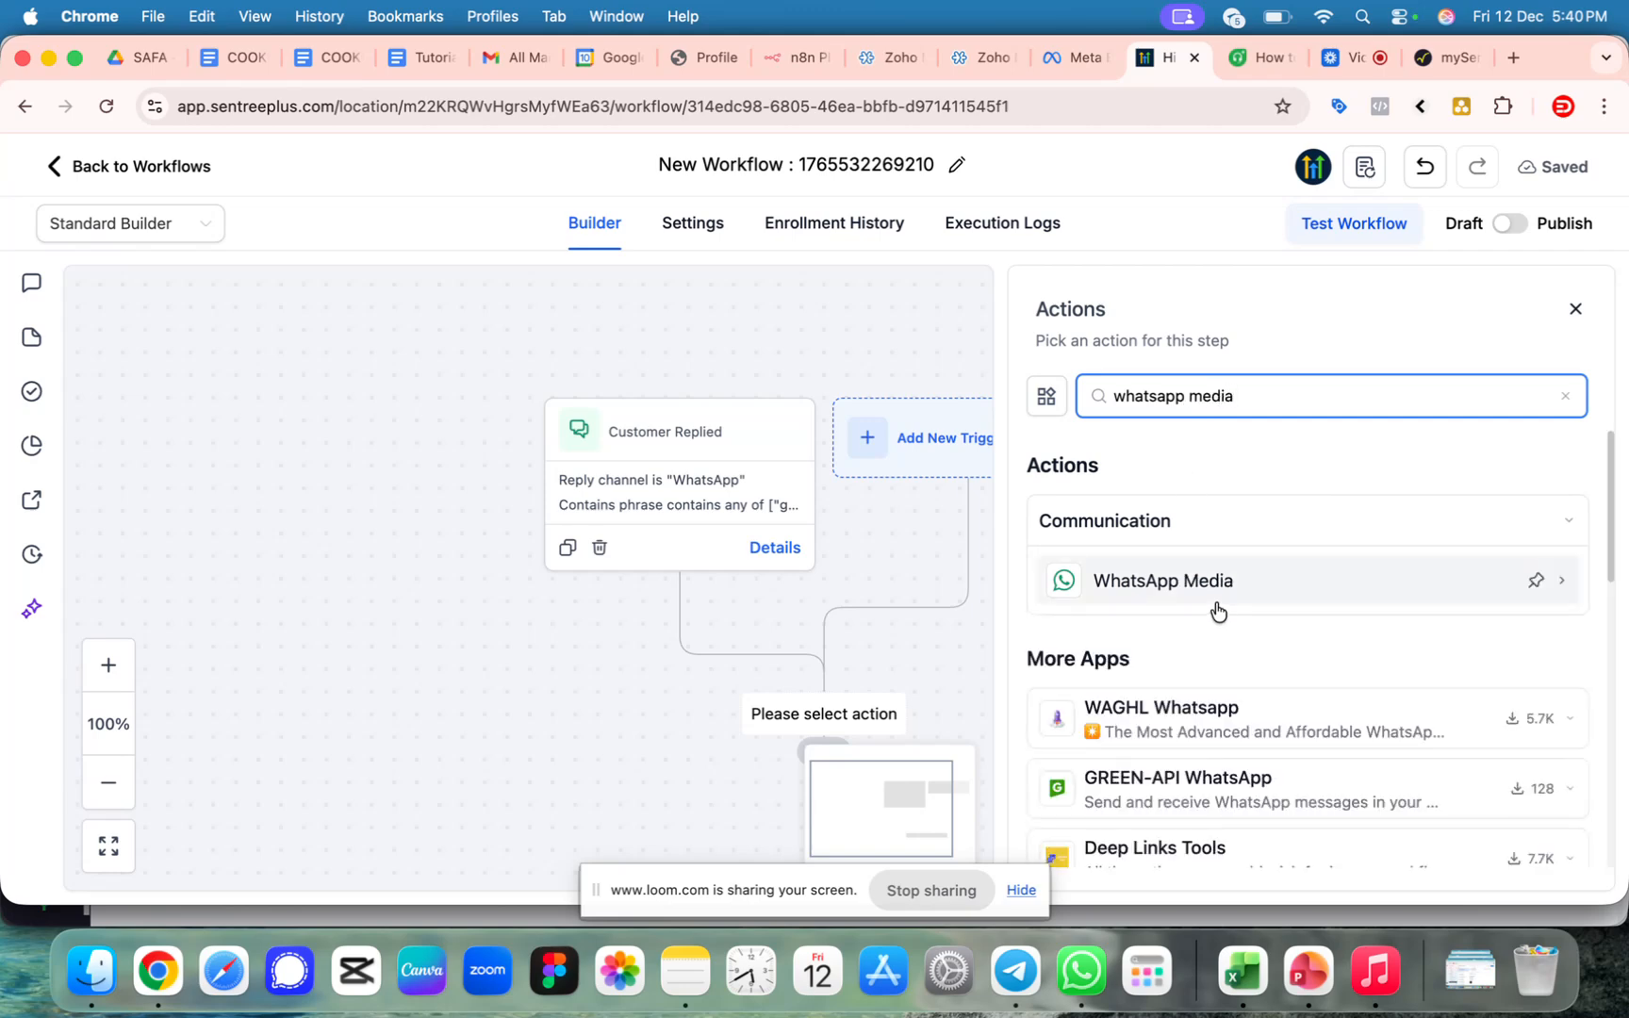
pyautogui.click(1211, 577)
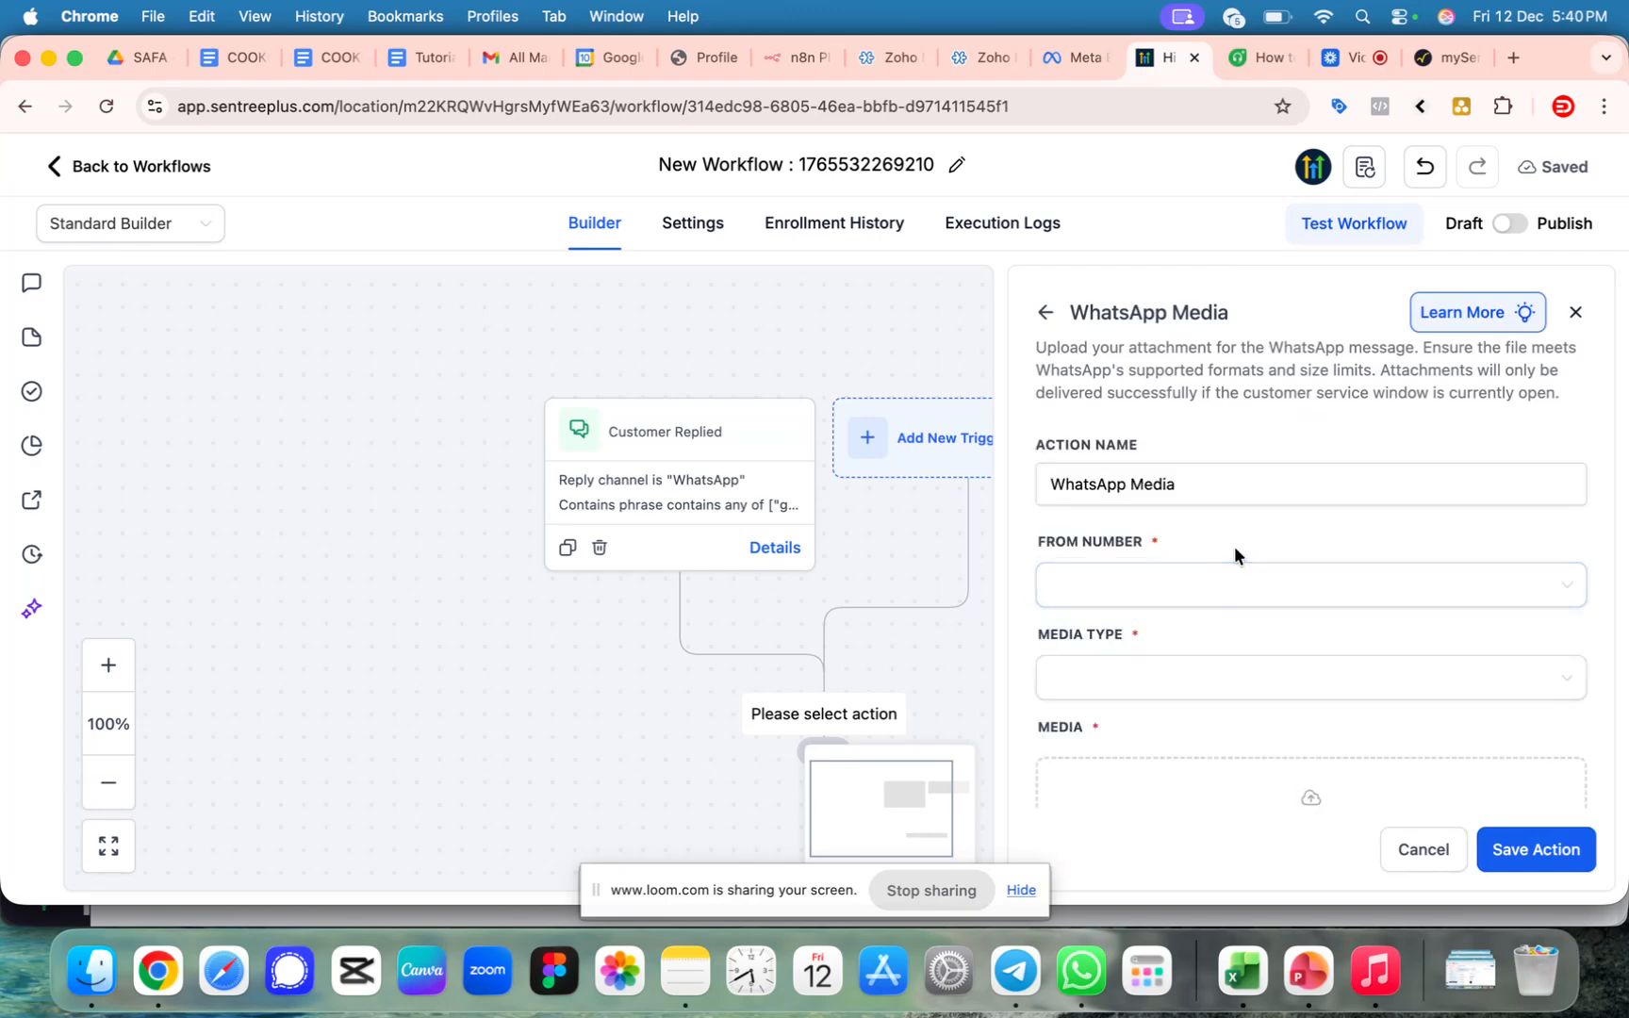
pyautogui.click(1160, 592)
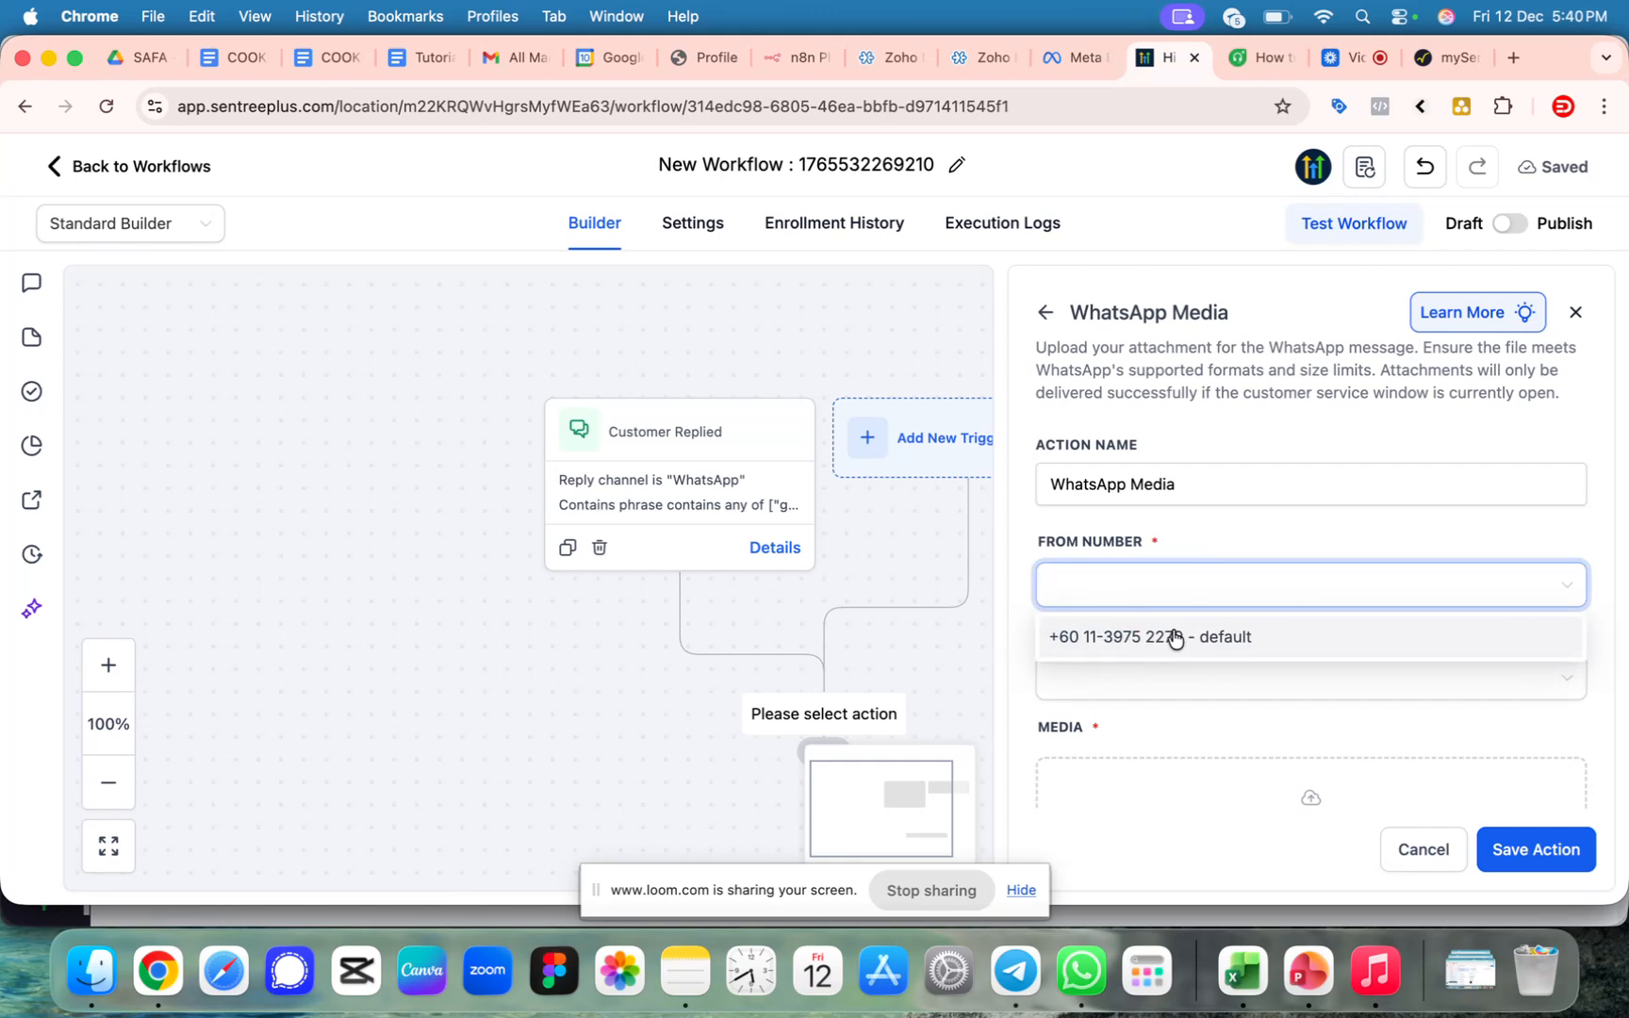
pyautogui.click(1173, 638)
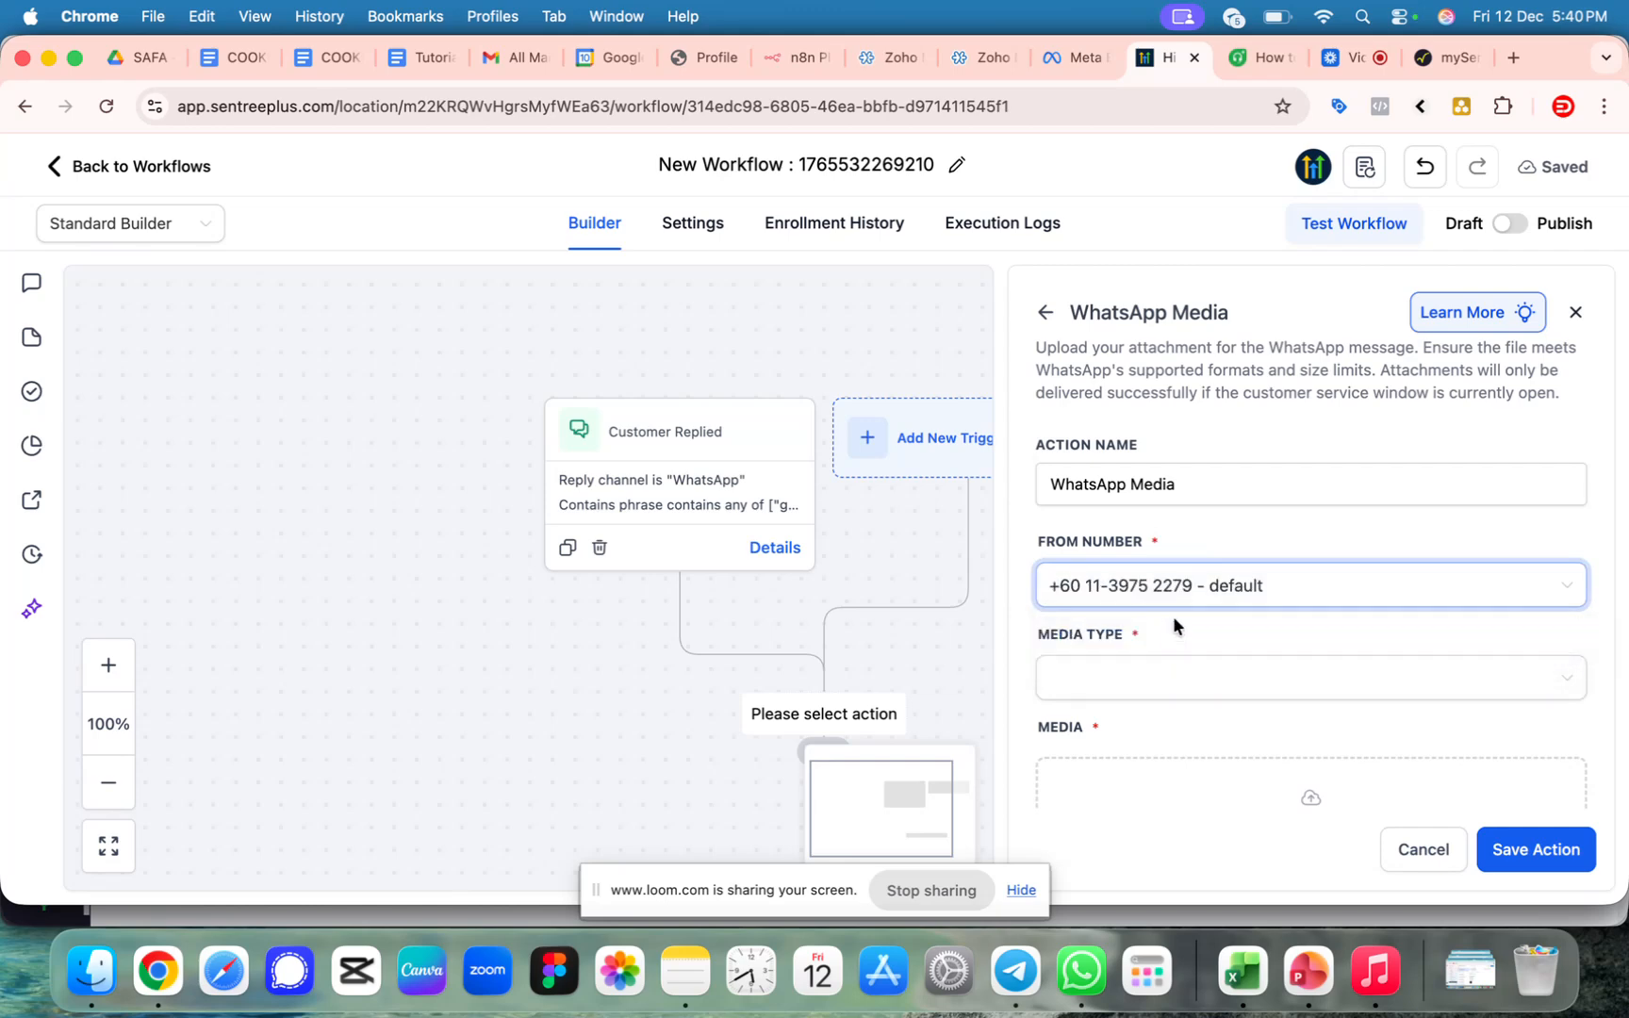
# Set the WhatsApp Media action's media type to Image and open the file picker for its media upload.
pyautogui.scroll(-3, 1172, 615)
pyautogui.click(1193, 539)
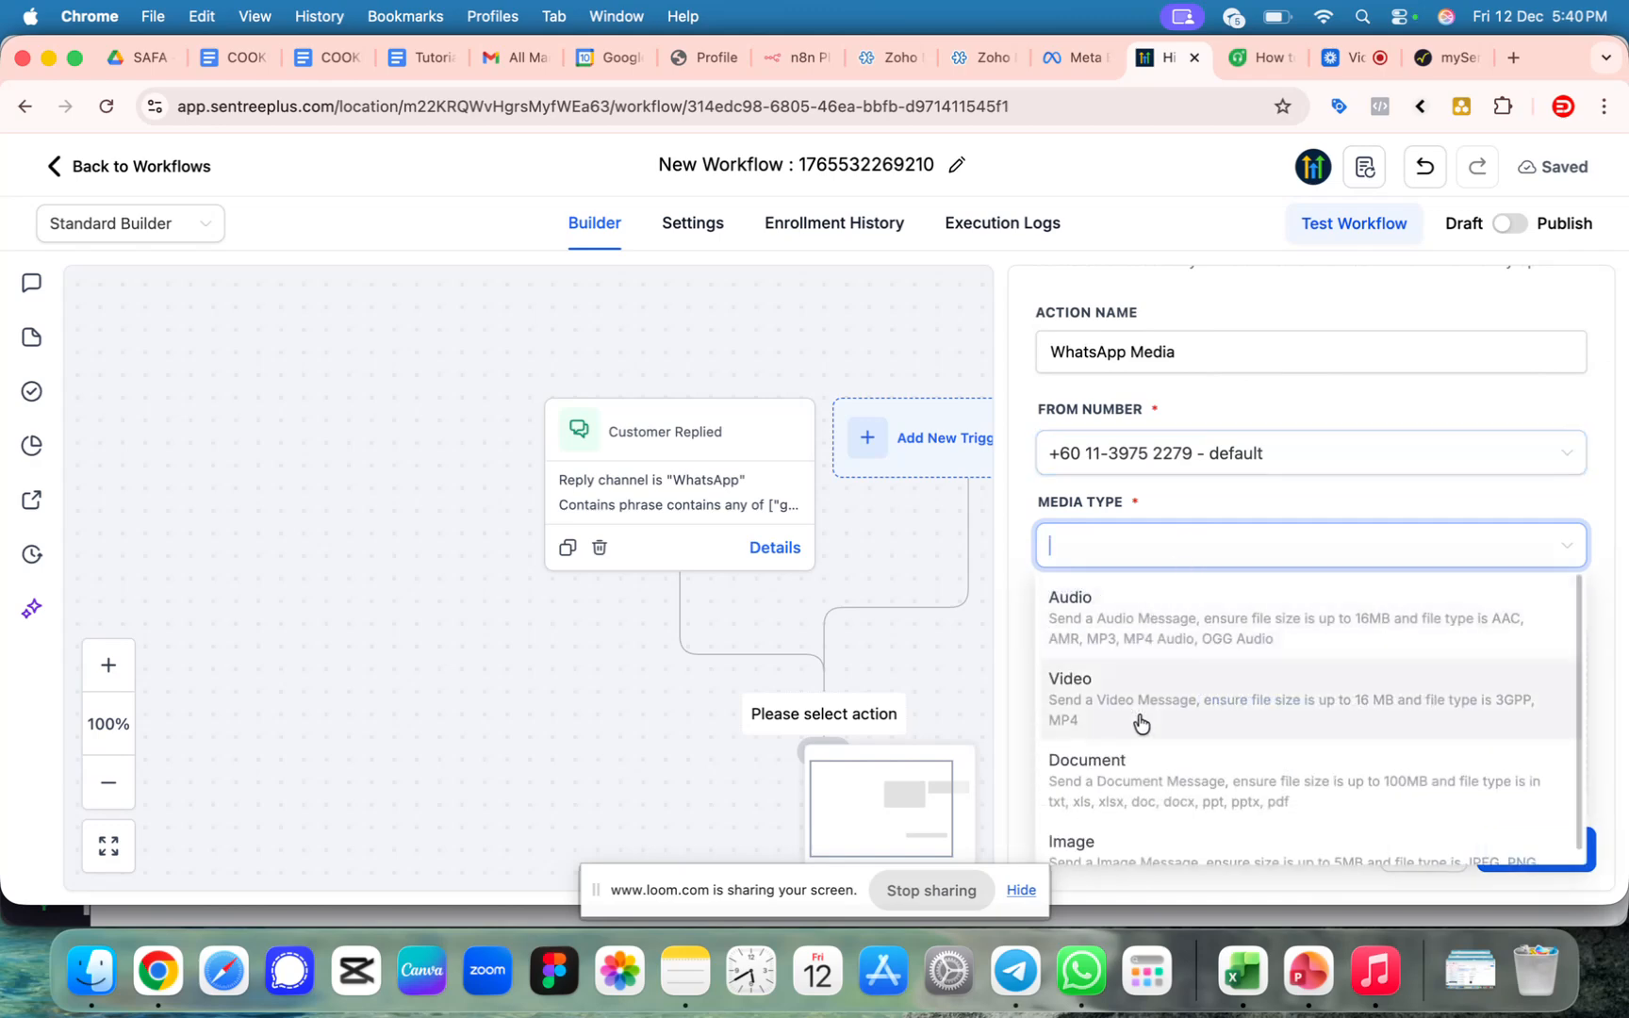
pyautogui.scroll(-1, 1137, 724)
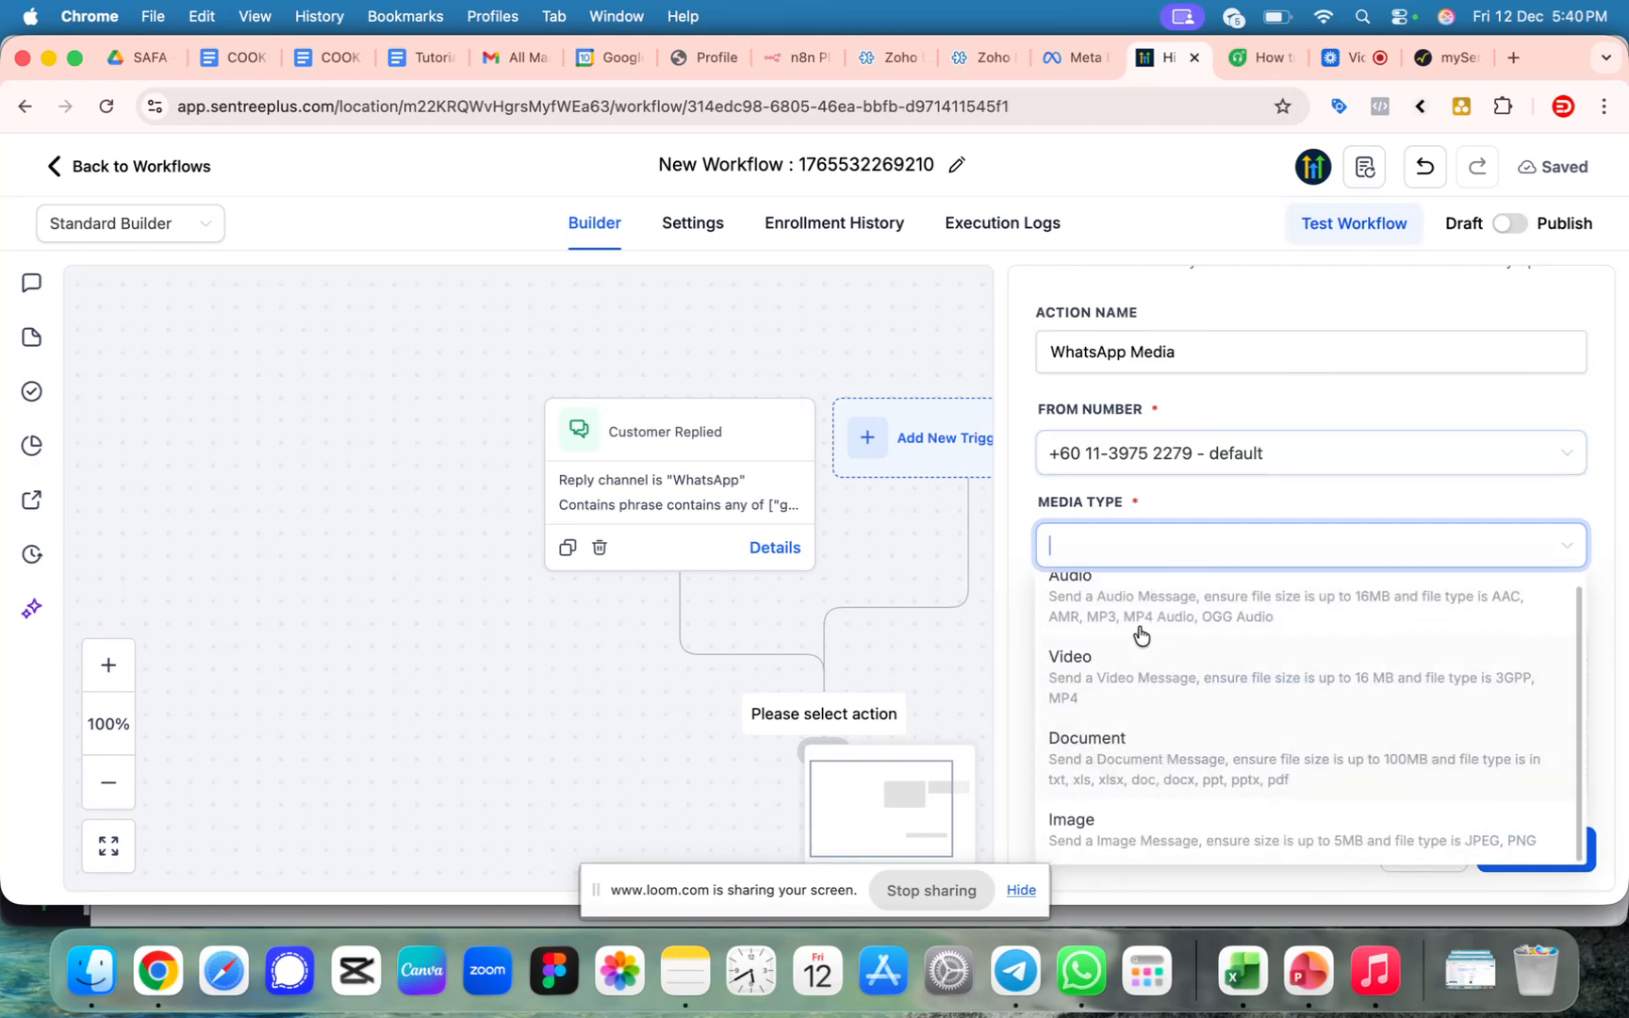
pyautogui.click(1126, 831)
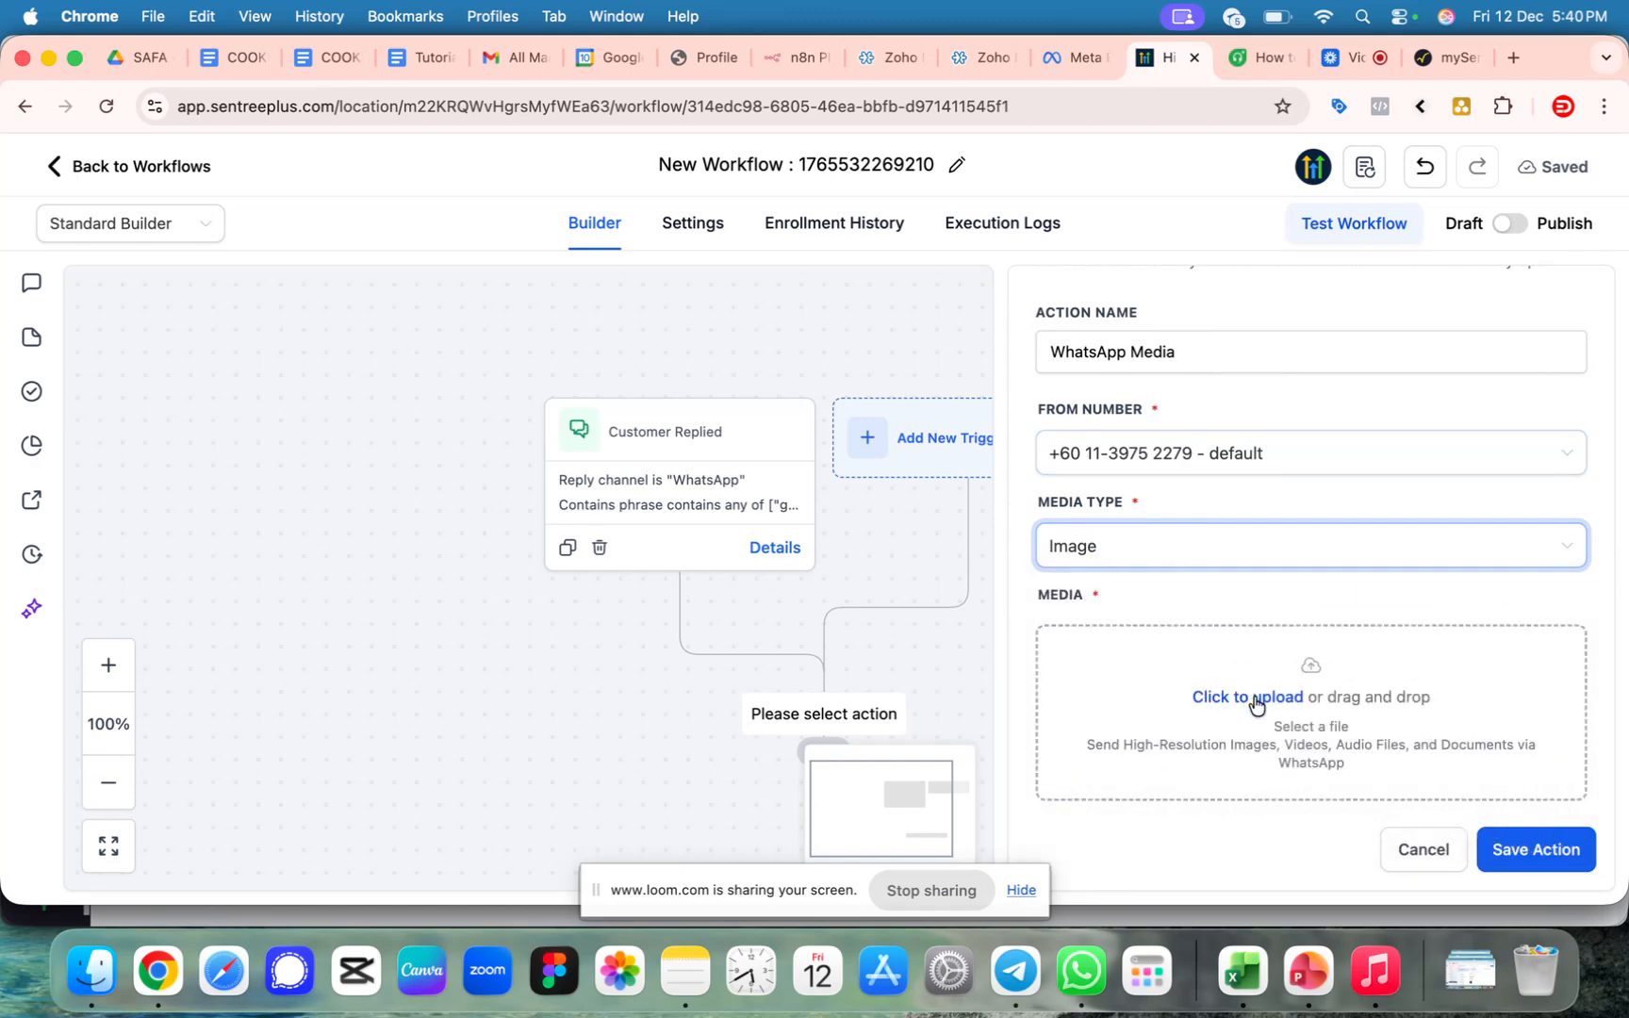
pyautogui.scroll(-2, 1254, 705)
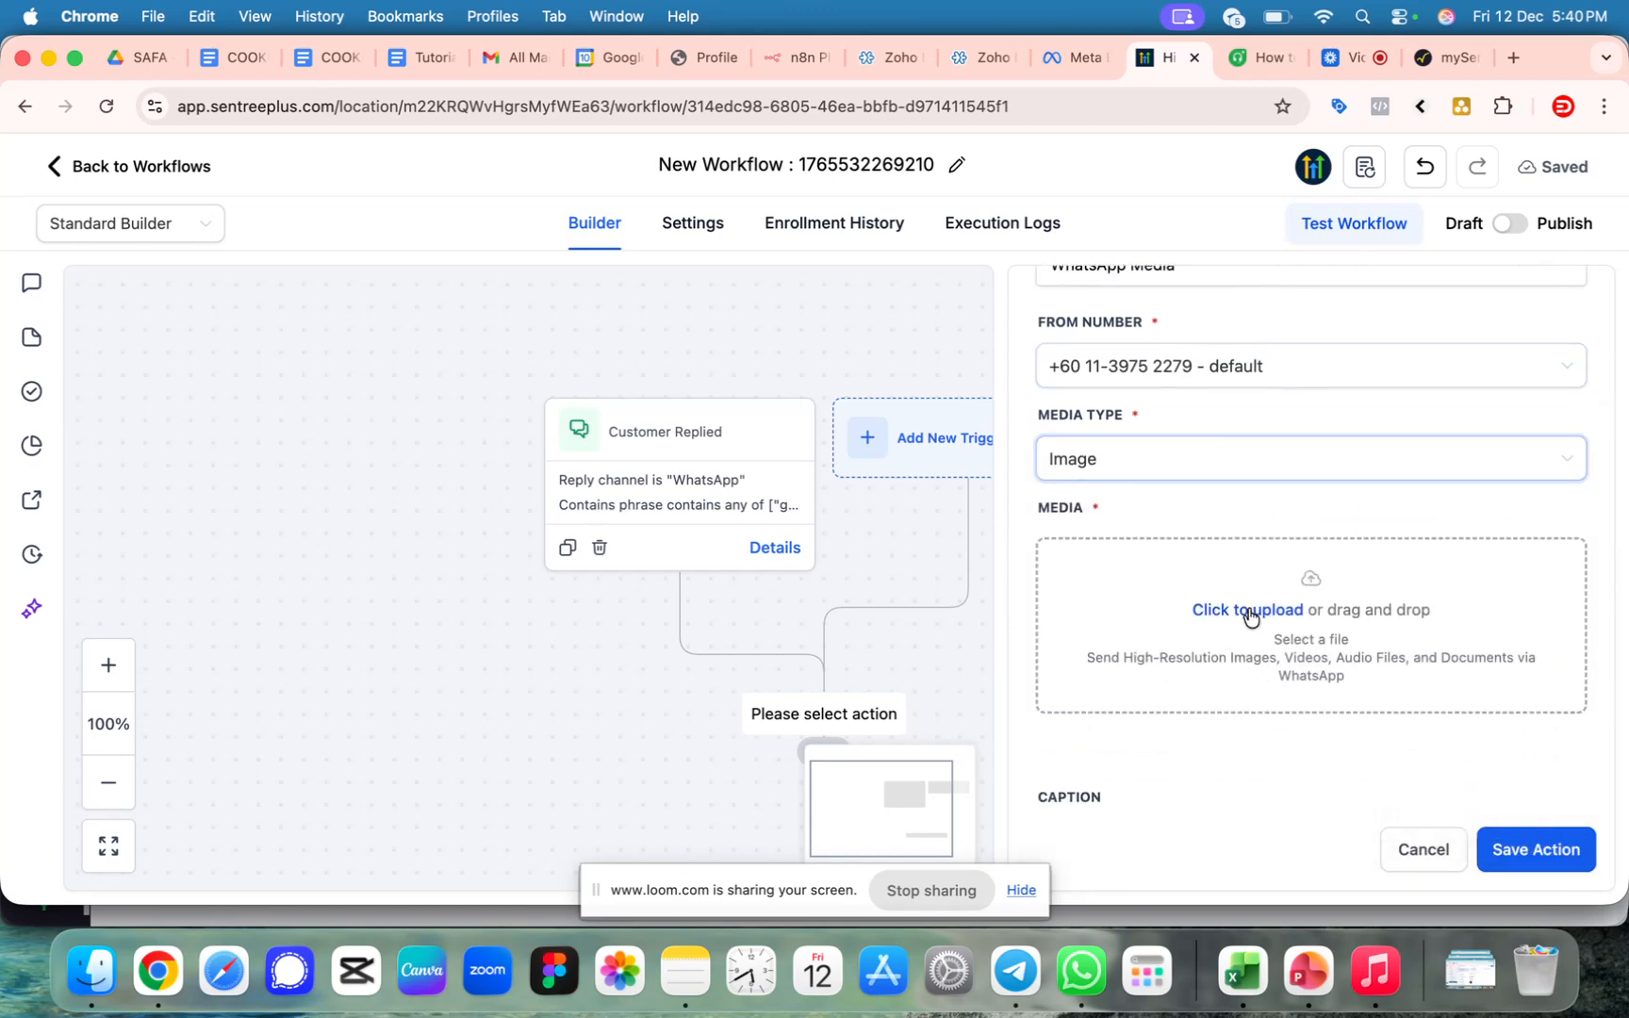
pyautogui.click(1250, 610)
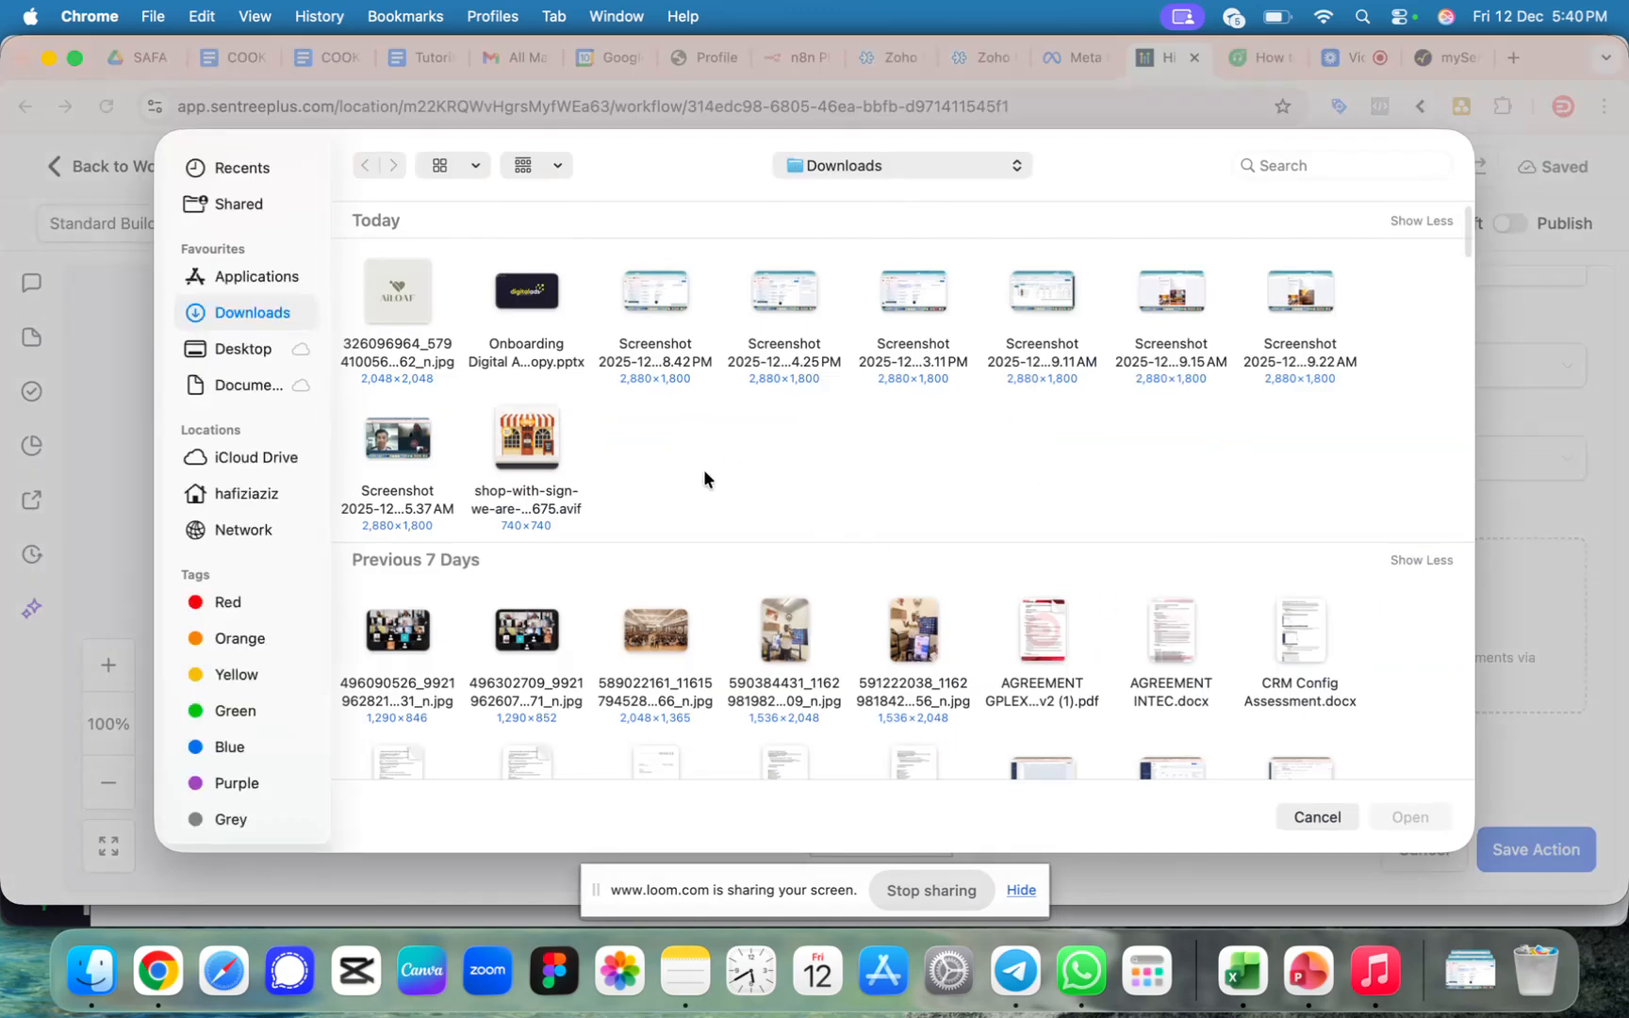
# Search the Mac for files matching "pakej", look through the results for a suitable image, and clear the search.
pyautogui.click(1319, 163)
pyautogui.write('ap')
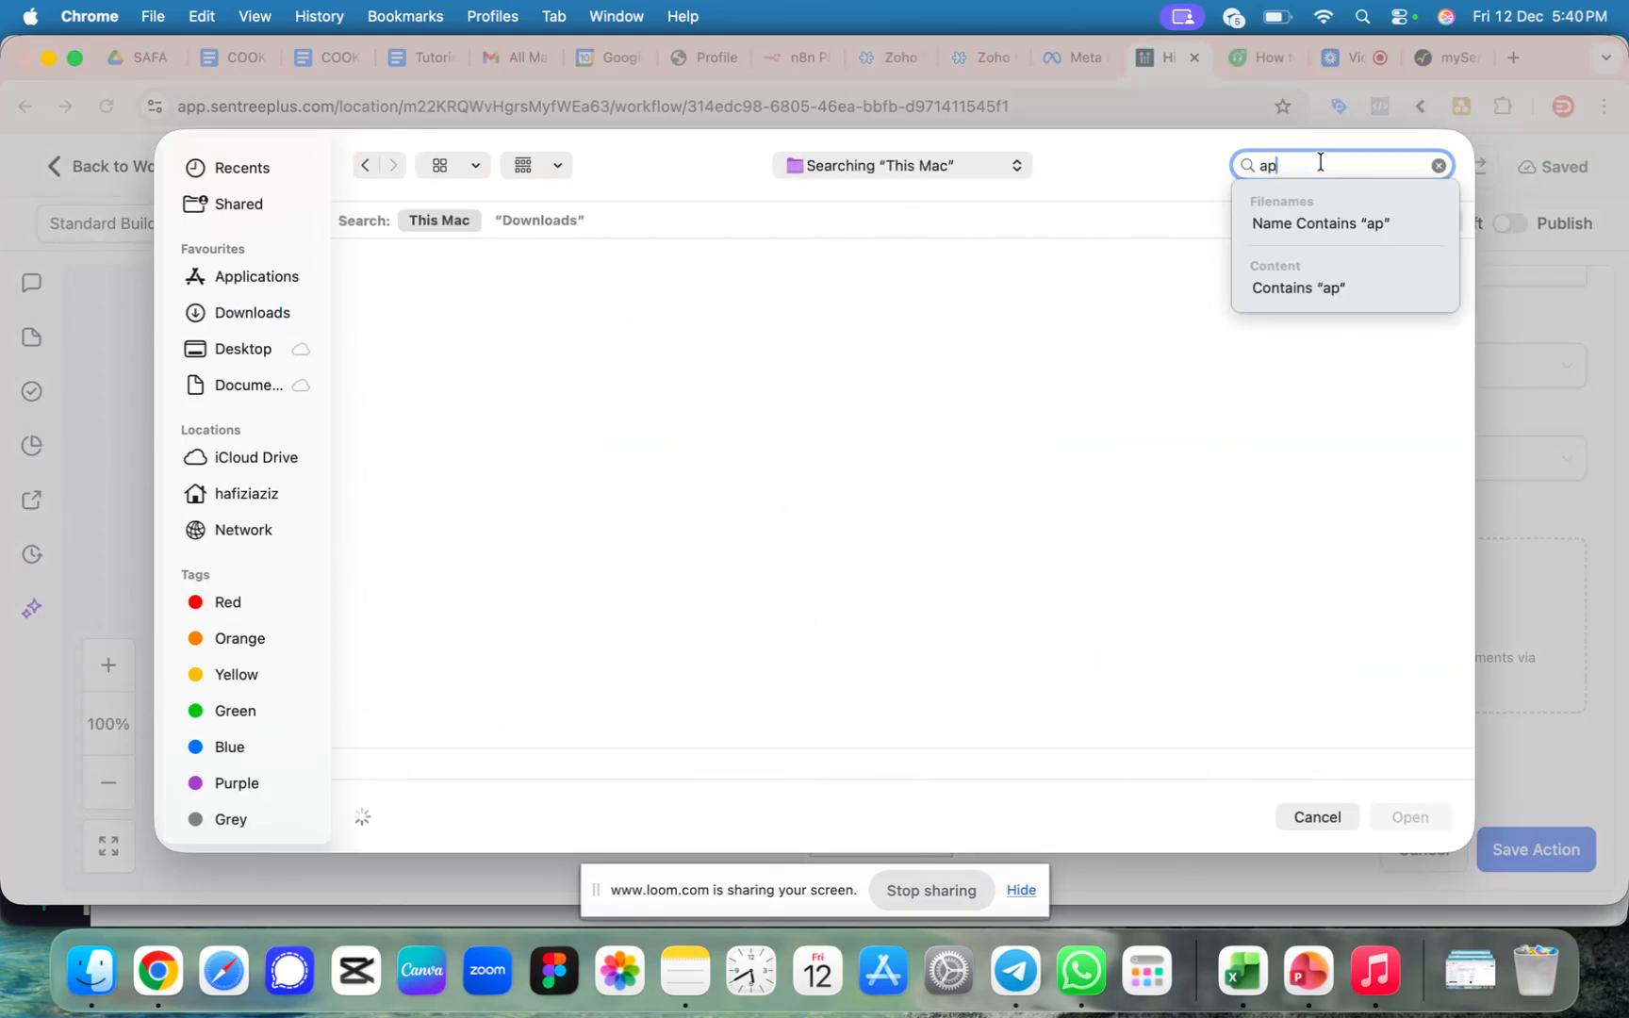
pyautogui.press('BackSpace')
pyautogui.press('BackSpace')
pyautogui.write('pakej')
pyautogui.press('Down')
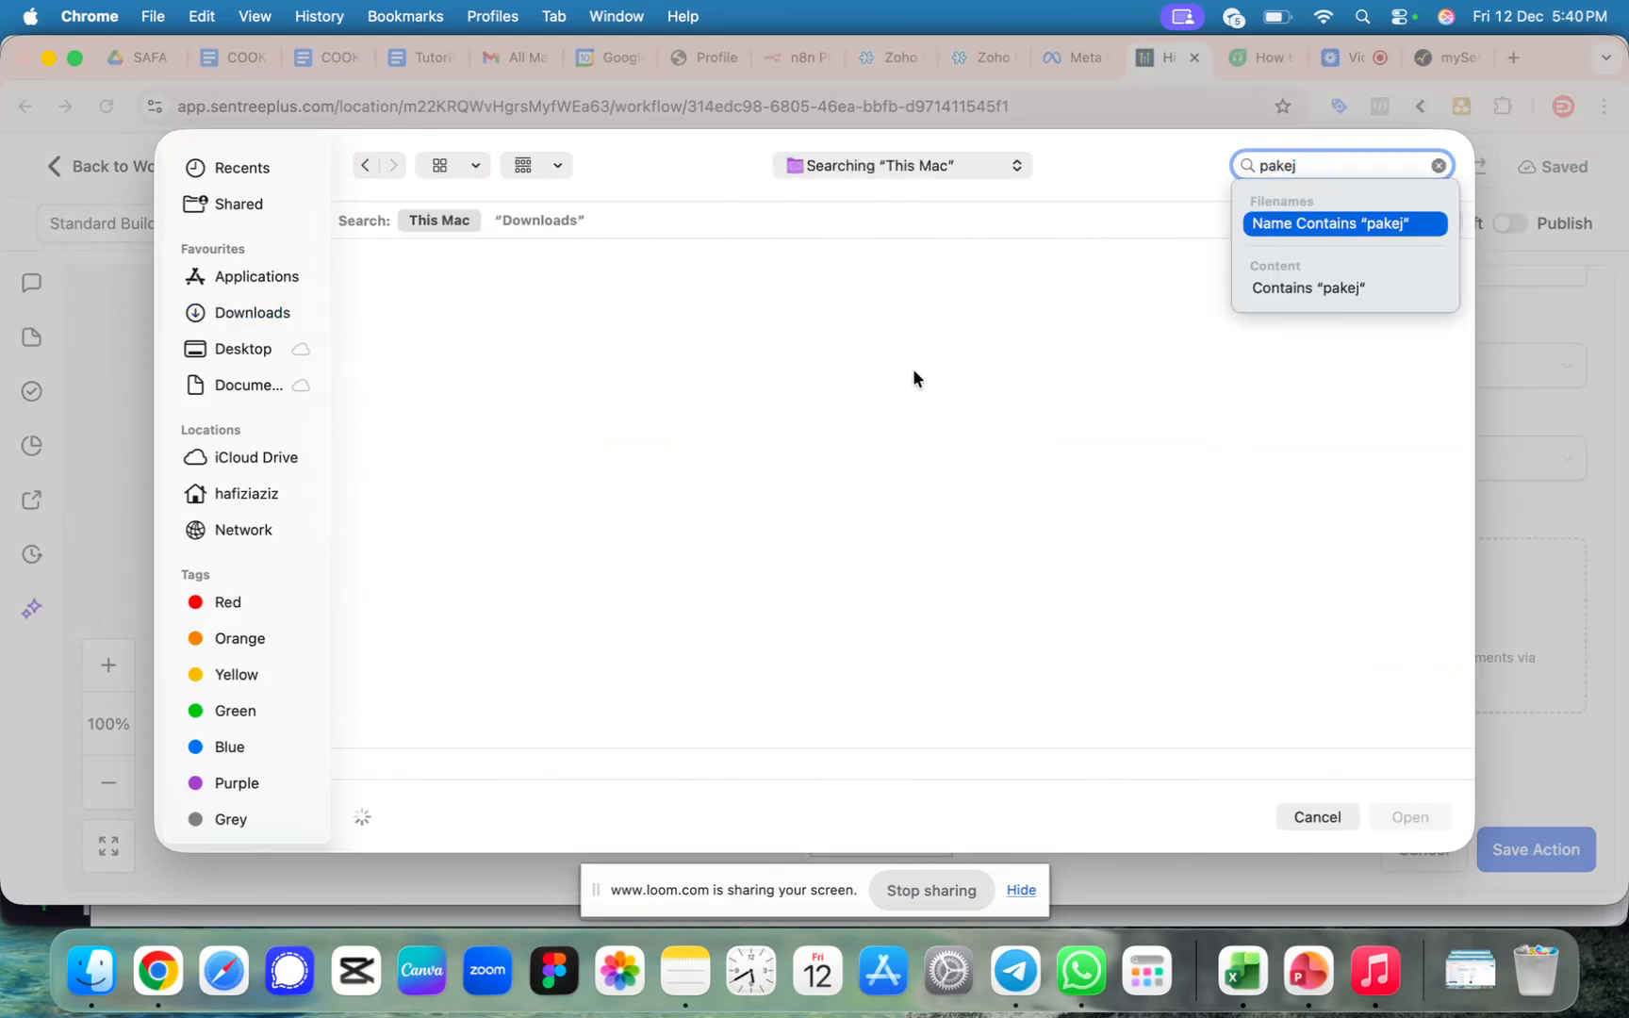
pyautogui.click(803, 360)
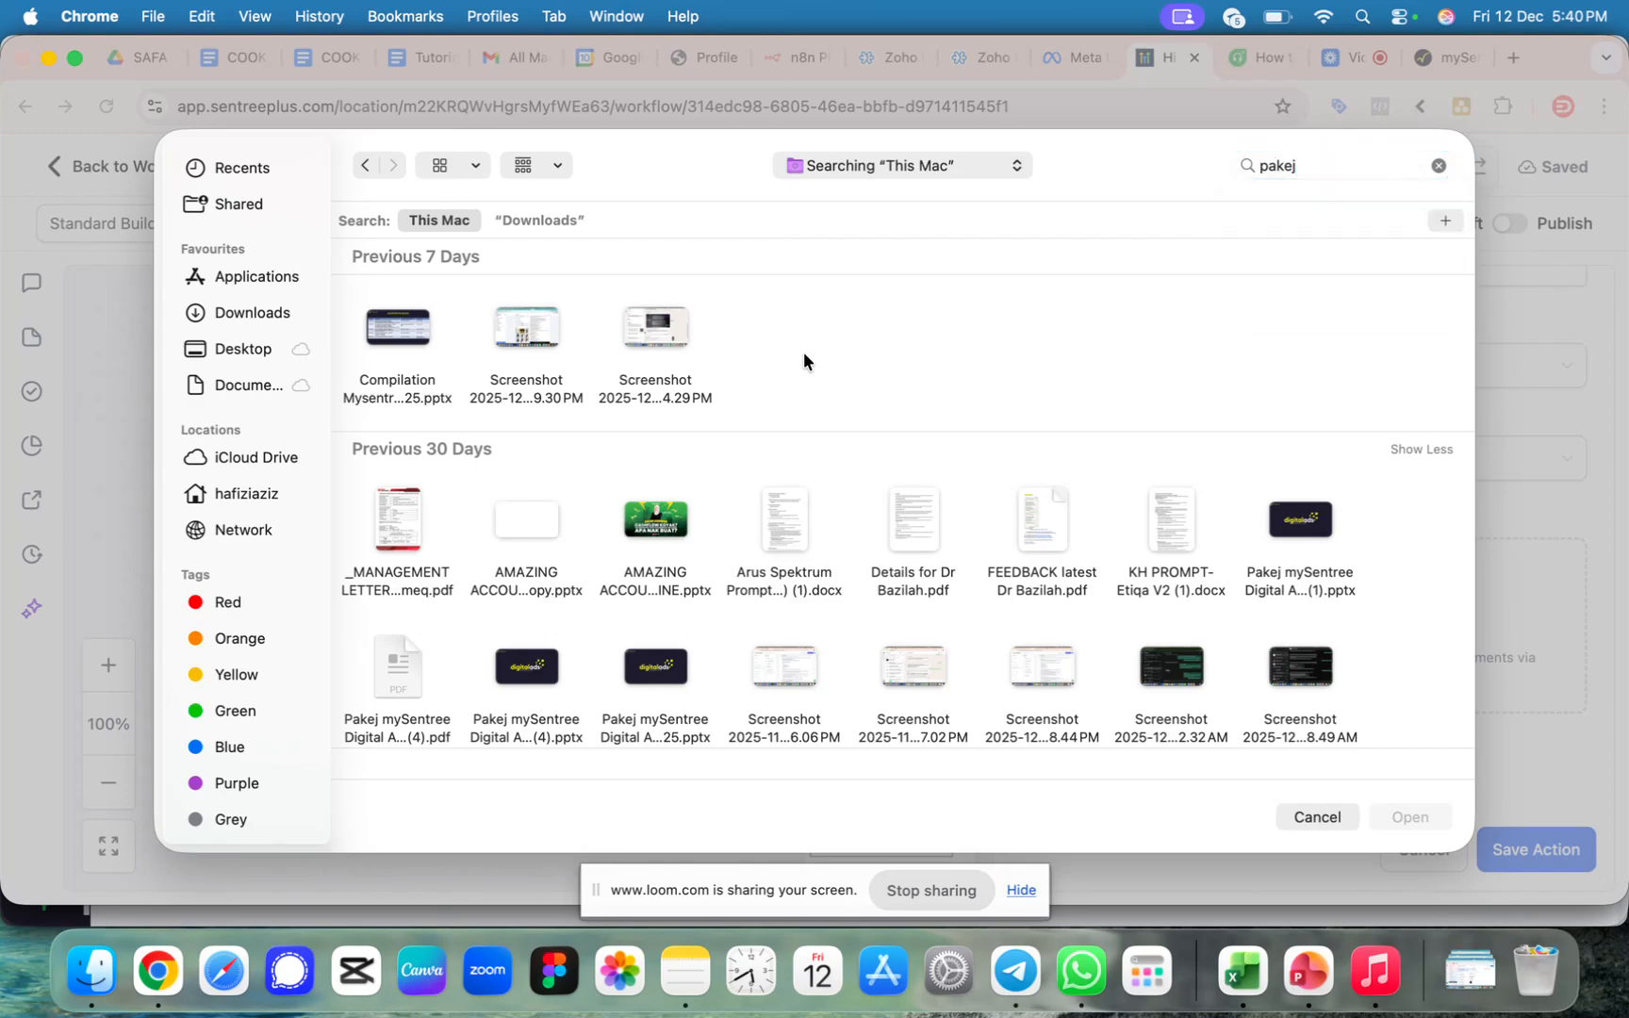
pyautogui.scroll(-10, 803, 354)
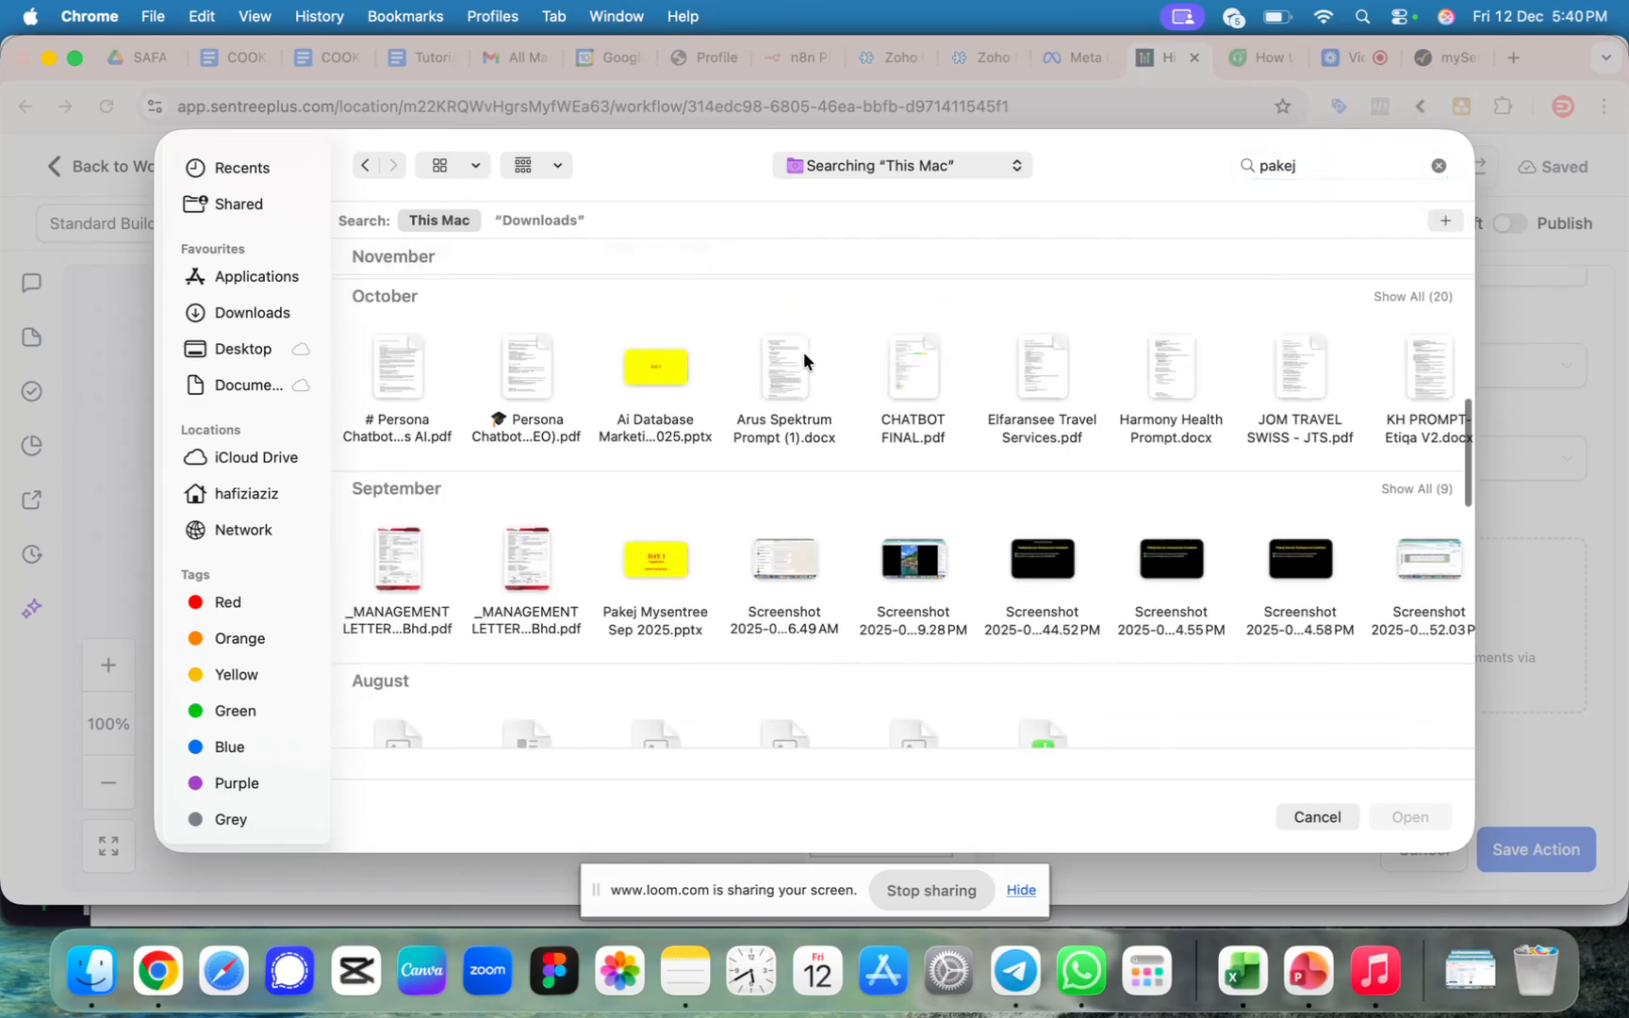
pyautogui.scroll(-3, 803, 352)
pyautogui.scroll(6, 803, 352)
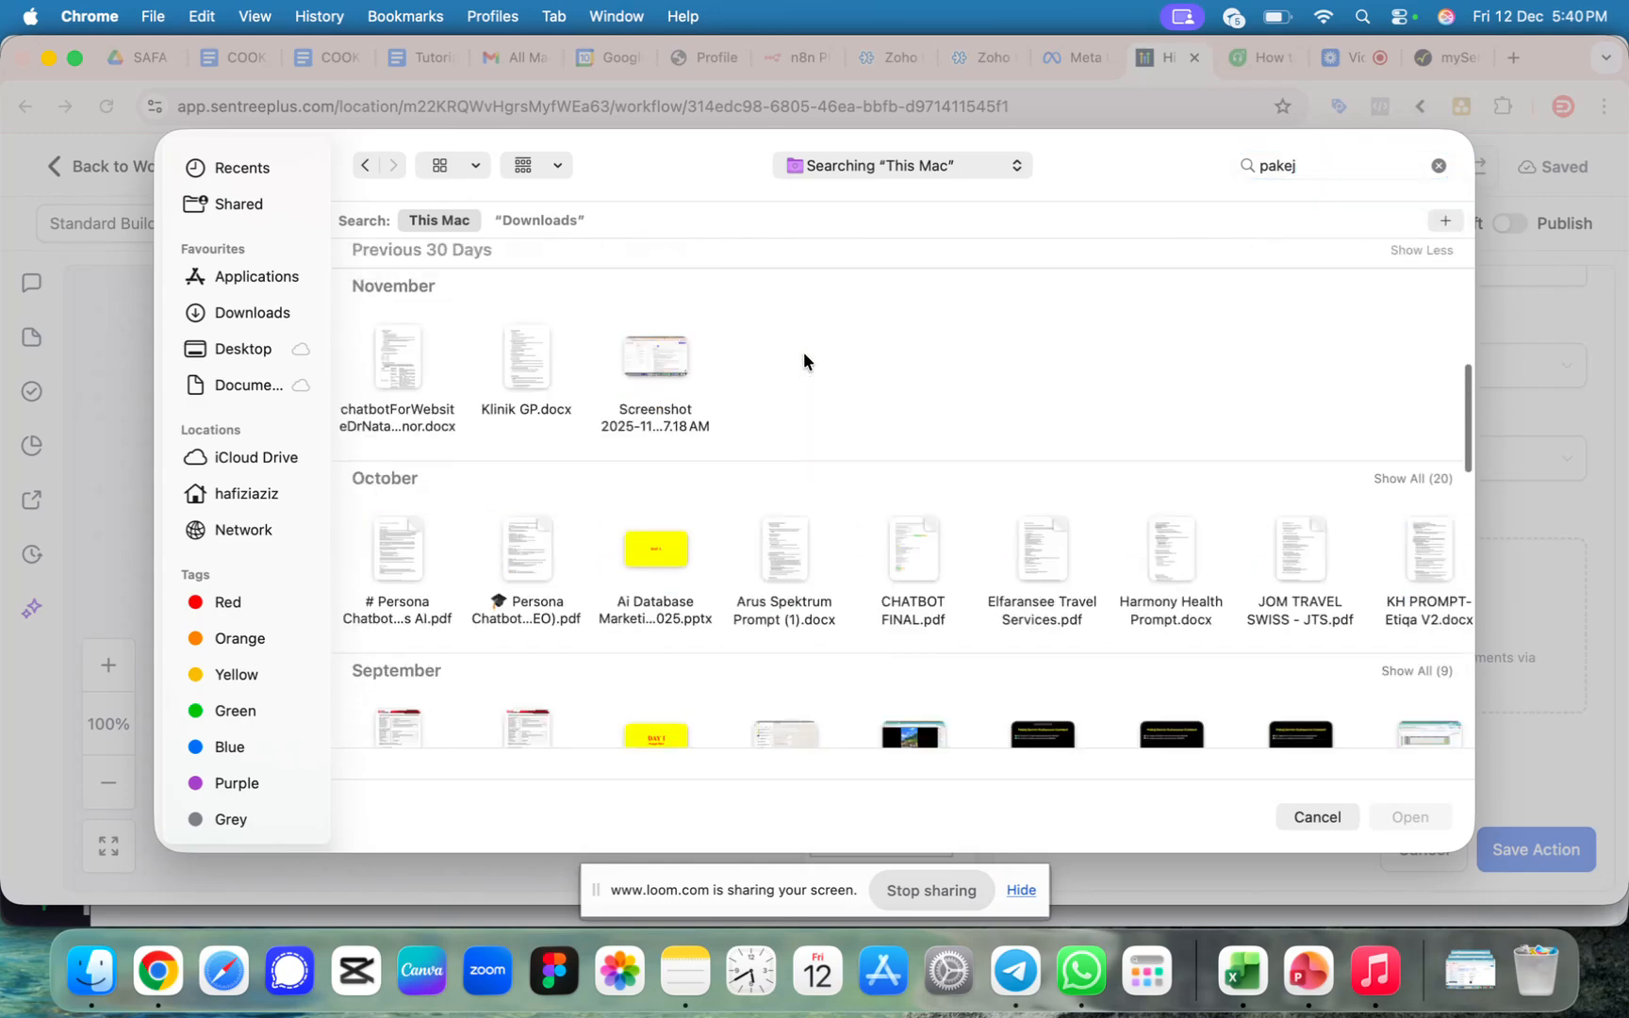
pyautogui.scroll(3, 803, 352)
pyautogui.click(1437, 166)
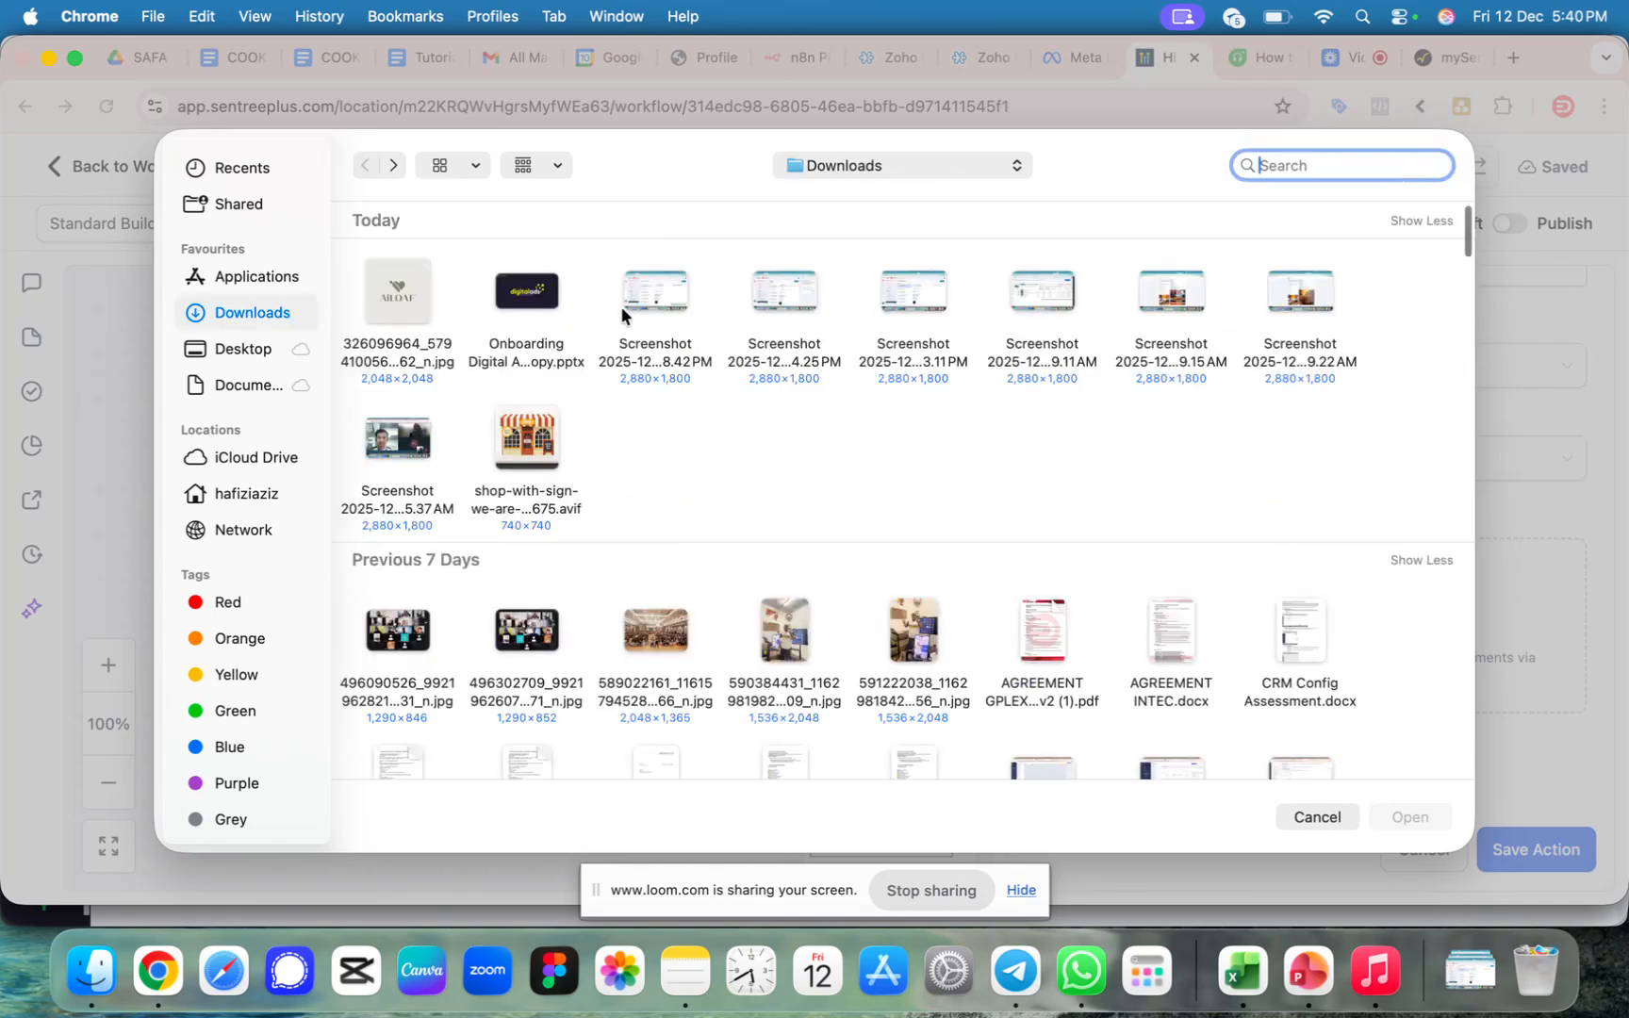
# Upload the 326096964 JPG image from Downloads, caption it "ni pakej kami" and save the WhatsApp Media action.
pyautogui.doubleClick(390, 301)
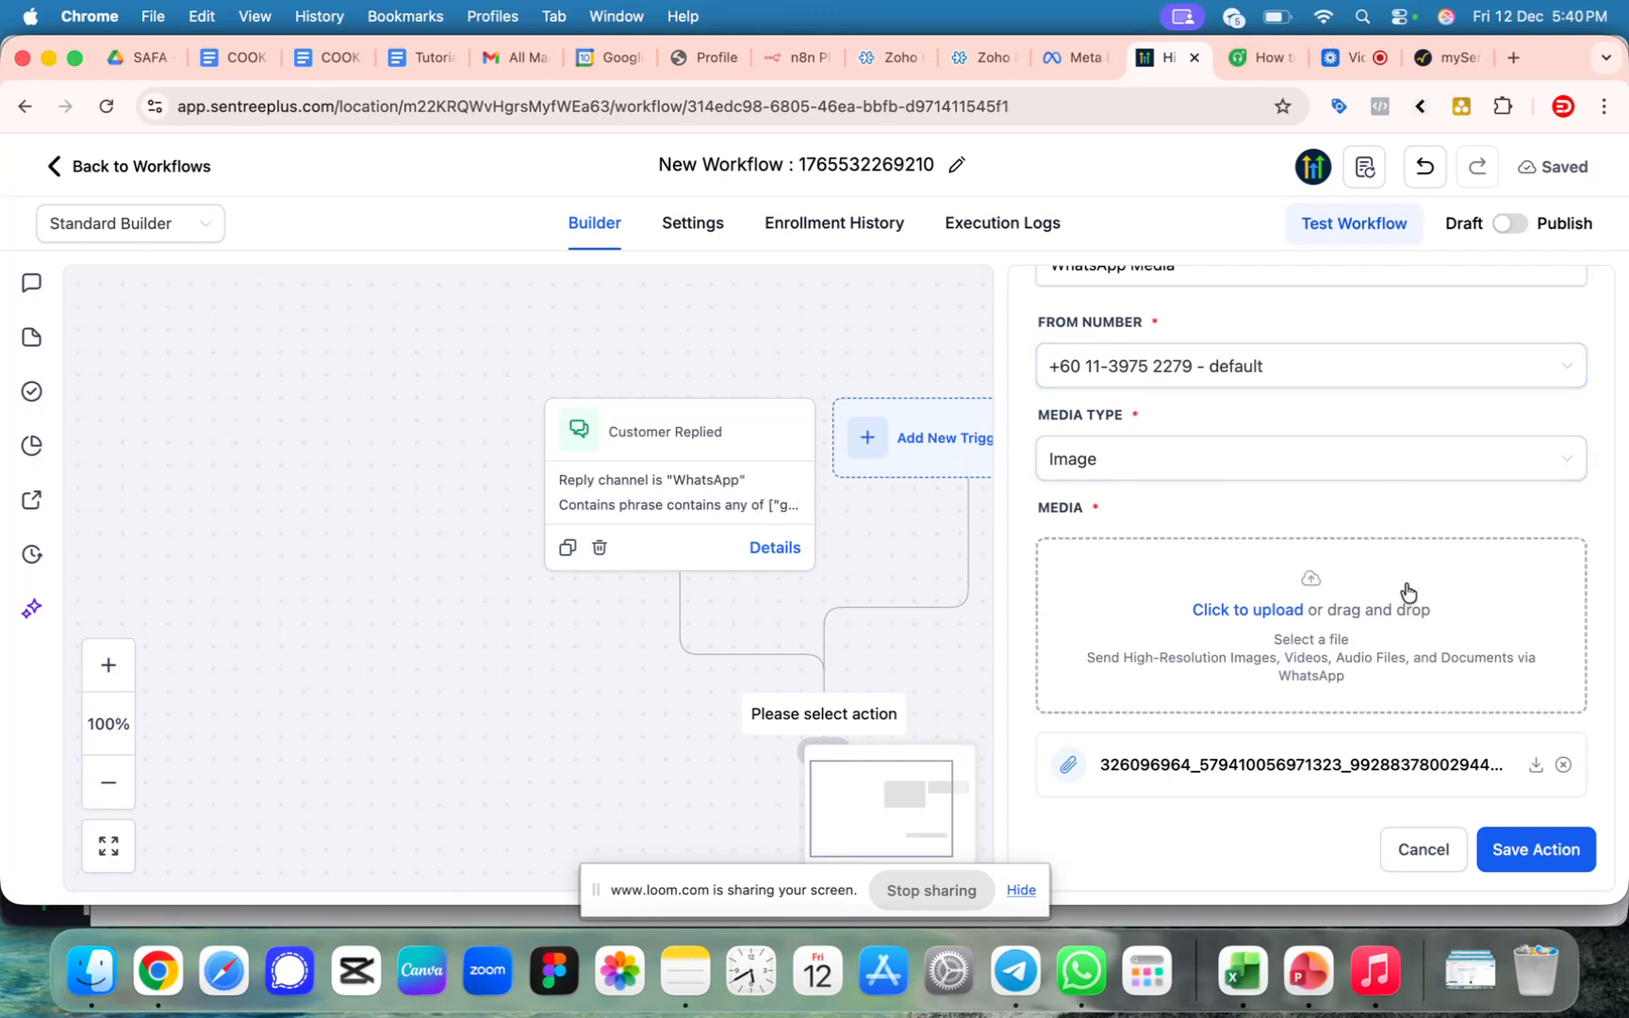
pyautogui.scroll(-3, 1408, 591)
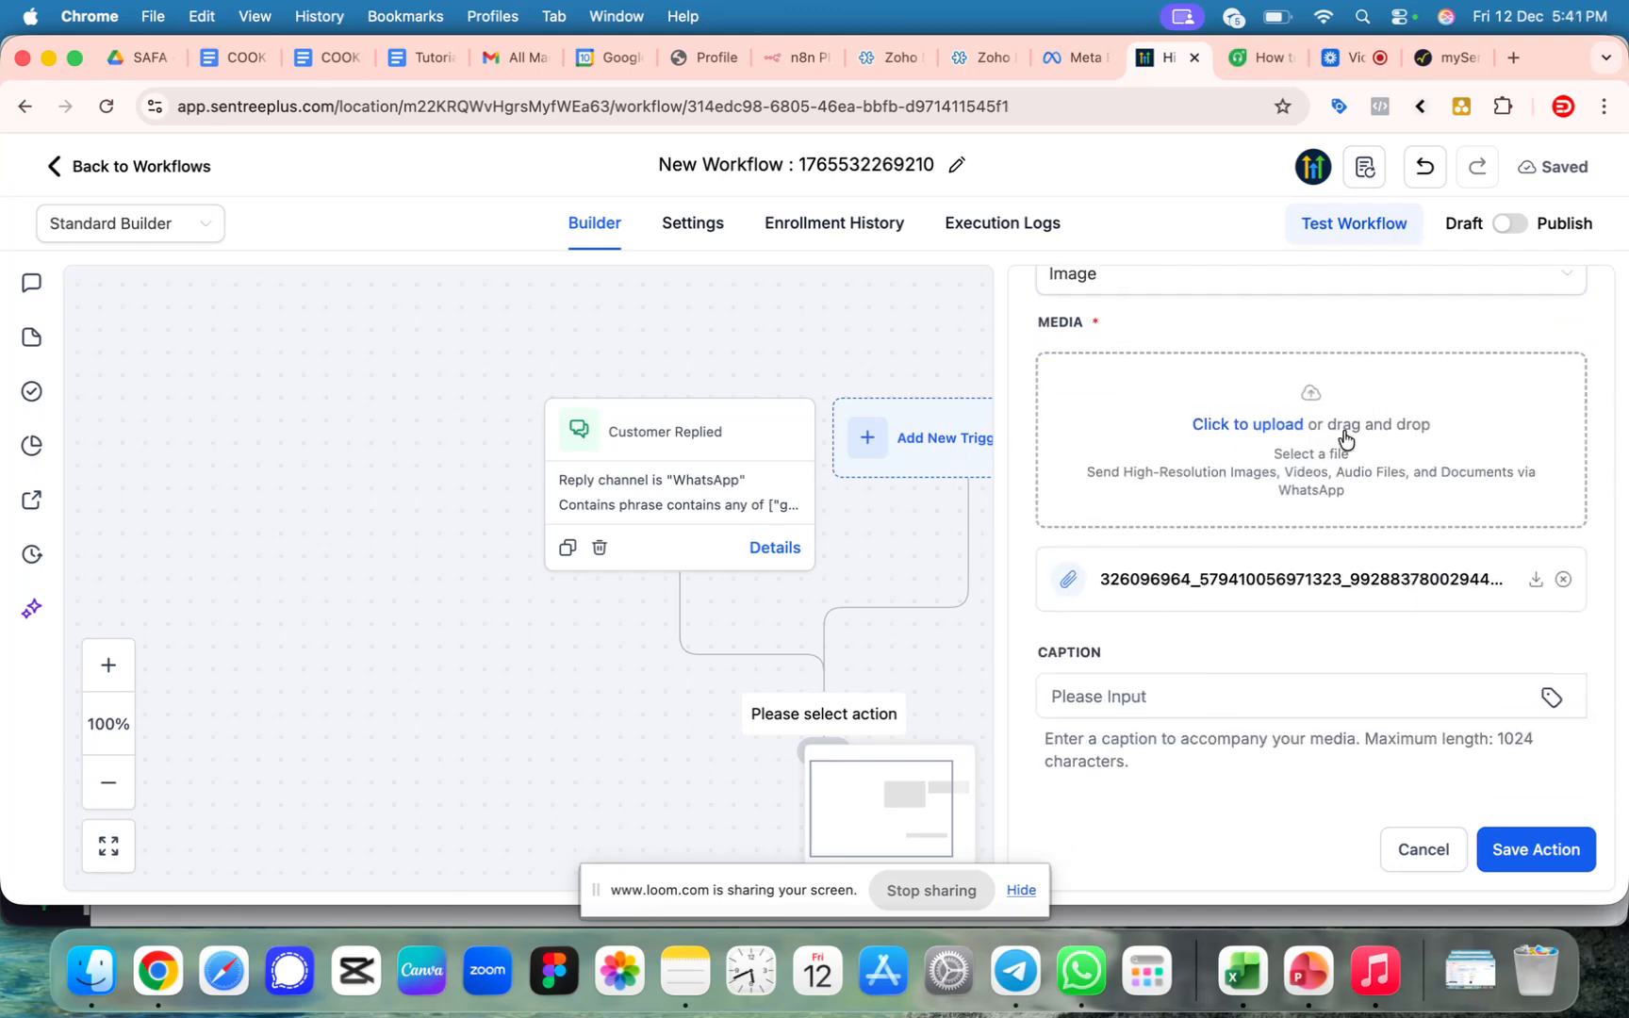
pyautogui.click(1146, 697)
pyautogui.click(1145, 697)
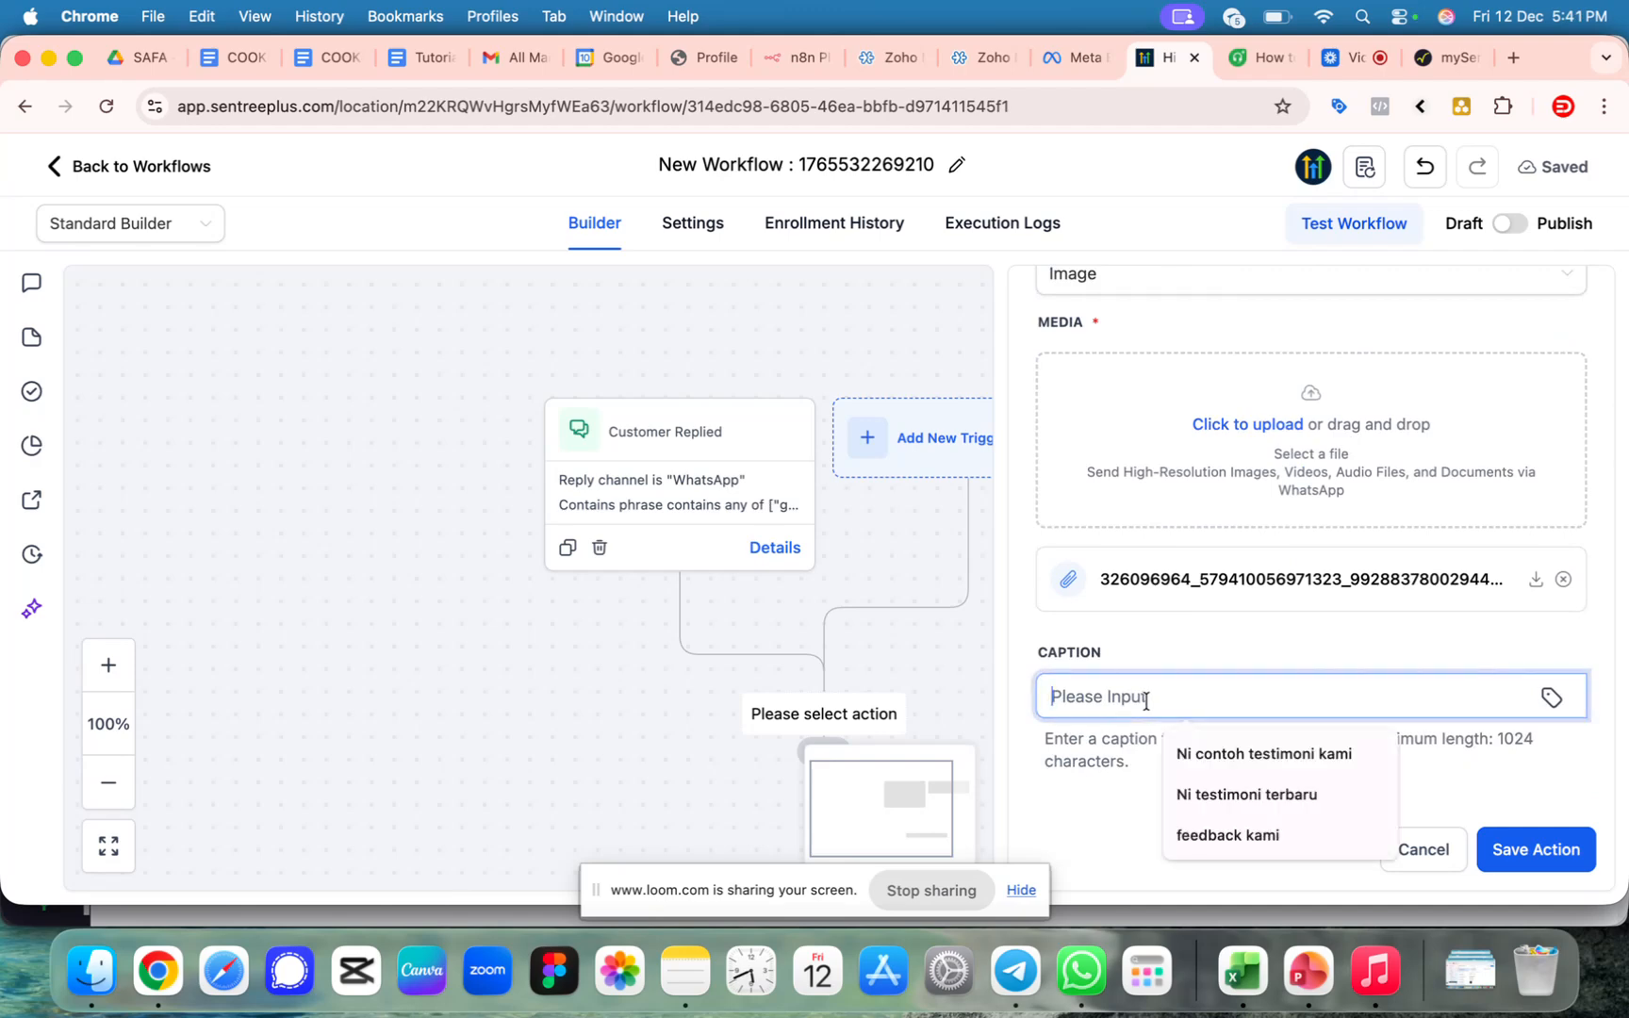
pyautogui.write('ni pakej kami')
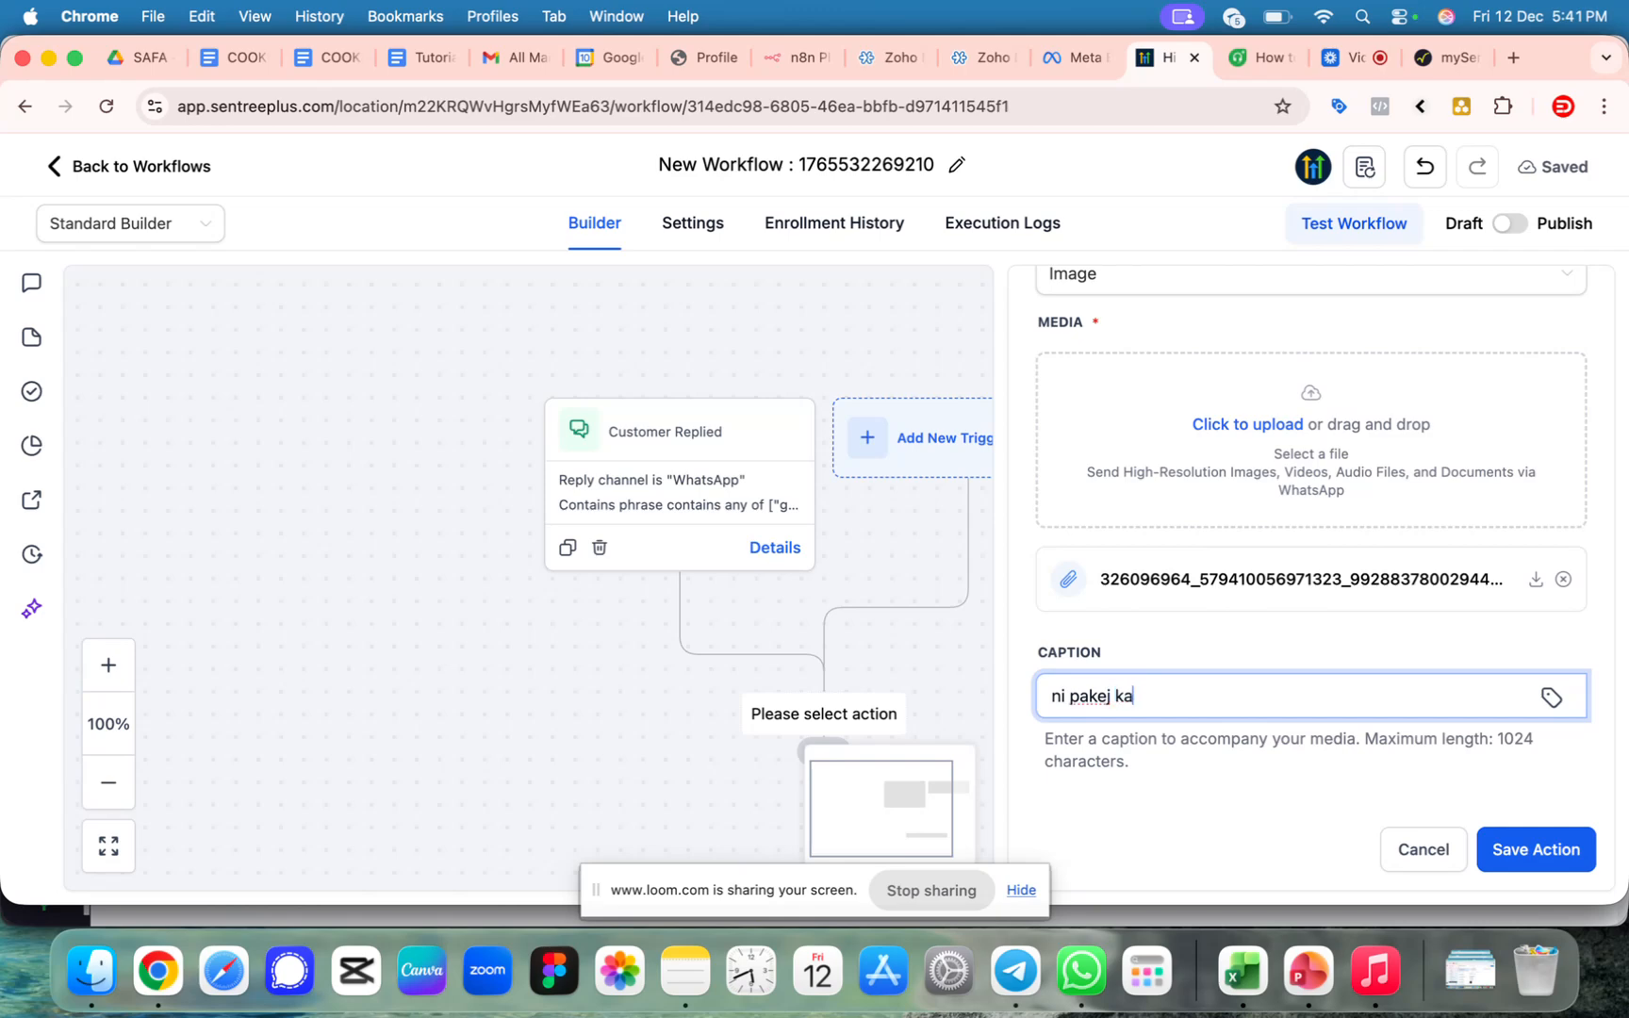
pyautogui.click(1535, 842)
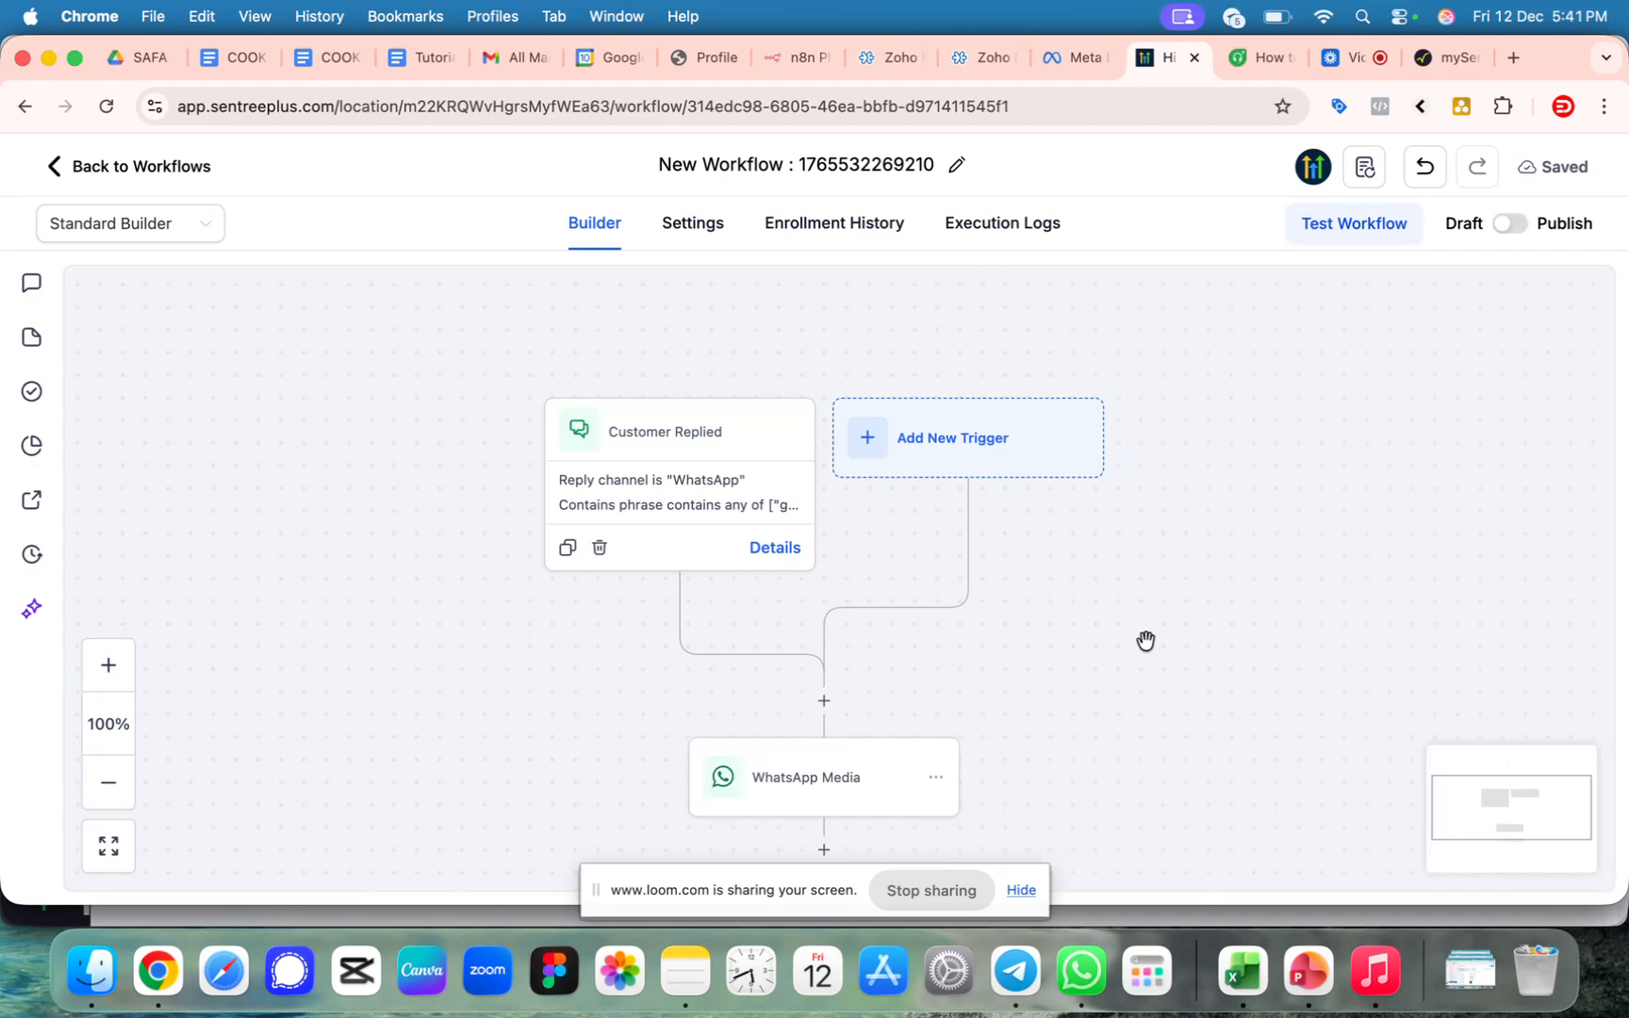
# Open the Customer Replied trigger and review the phrases in its Contains phrase filter.
pyautogui.click(705, 513)
pyautogui.click(1207, 724)
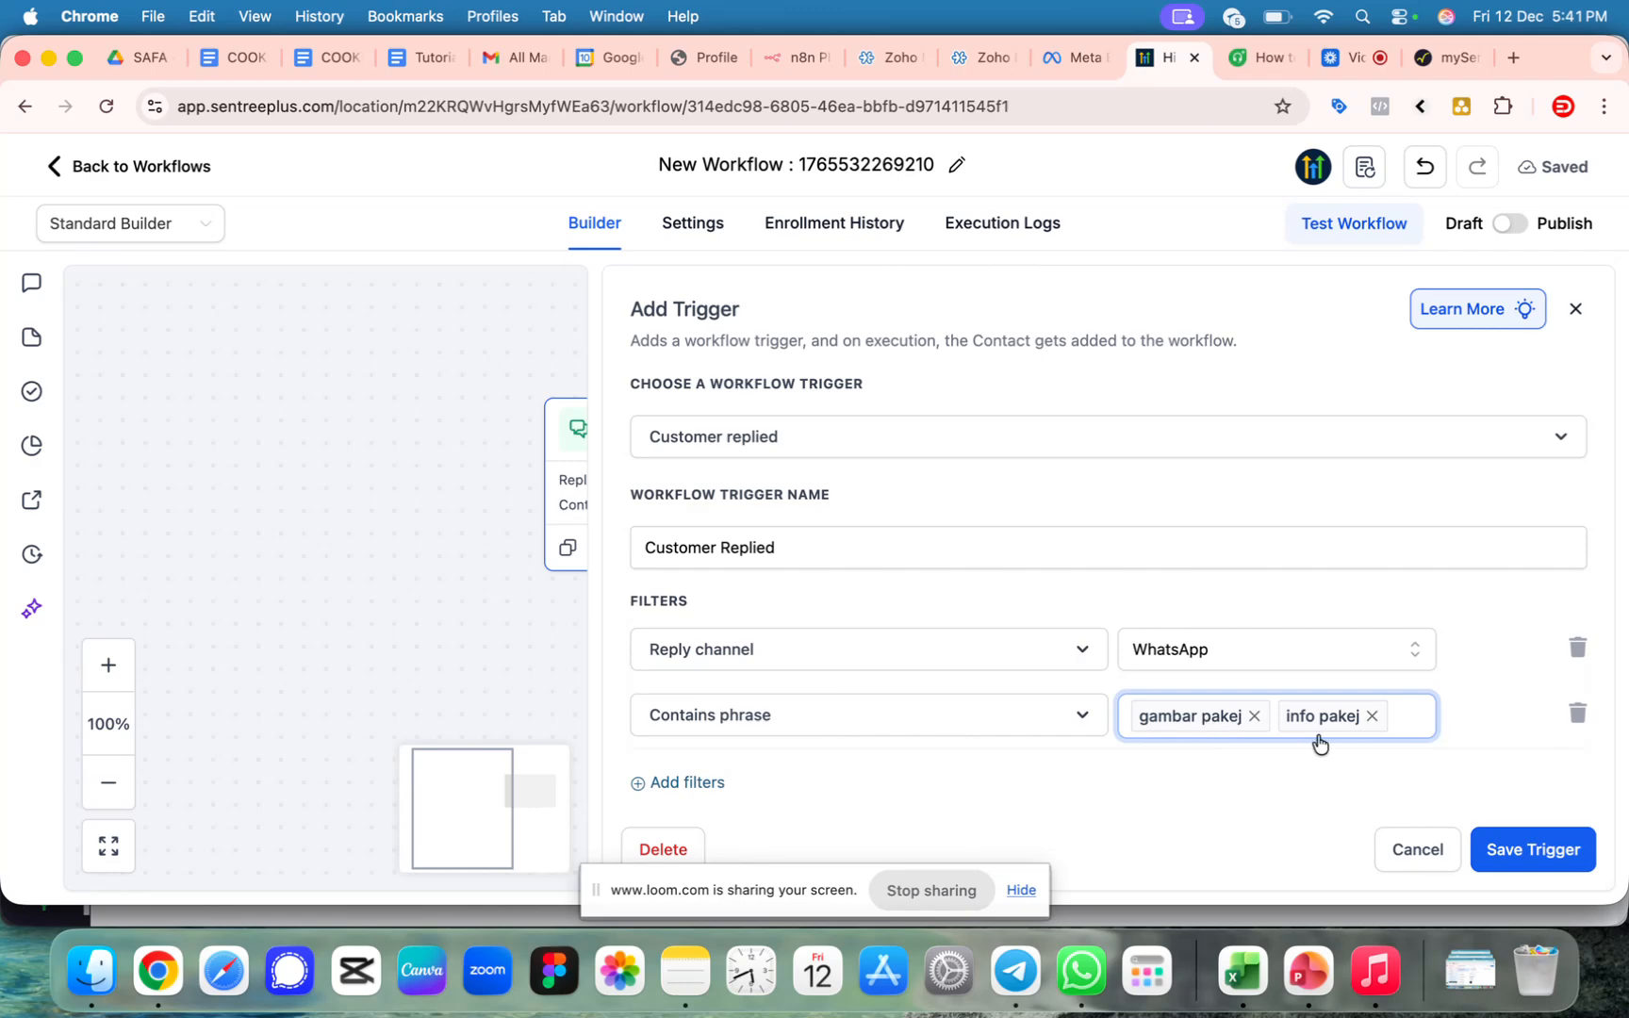